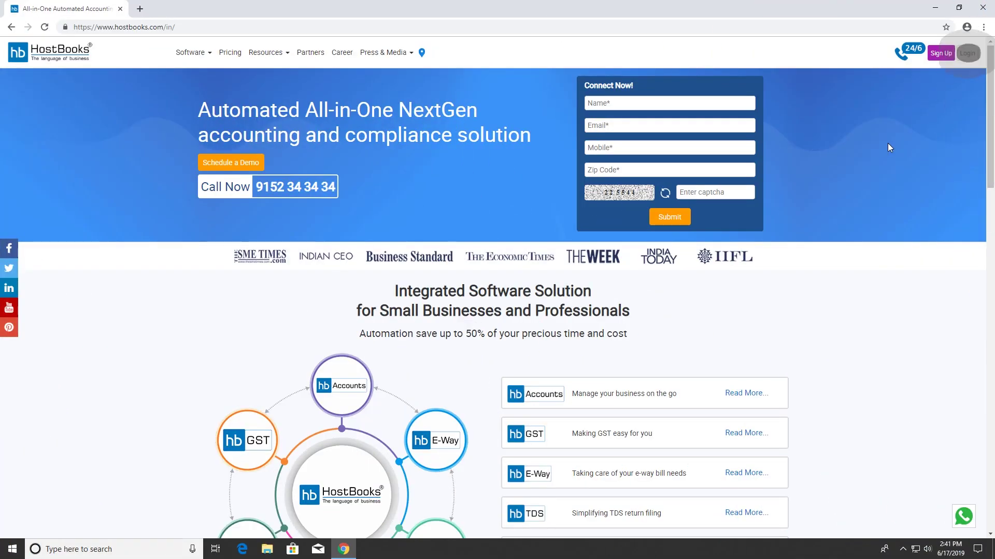
Log in to the HostBooks Customer Portal with the account e-mail, password and captcha code
{"action": "left_click", "coordinate": [968, 53]}
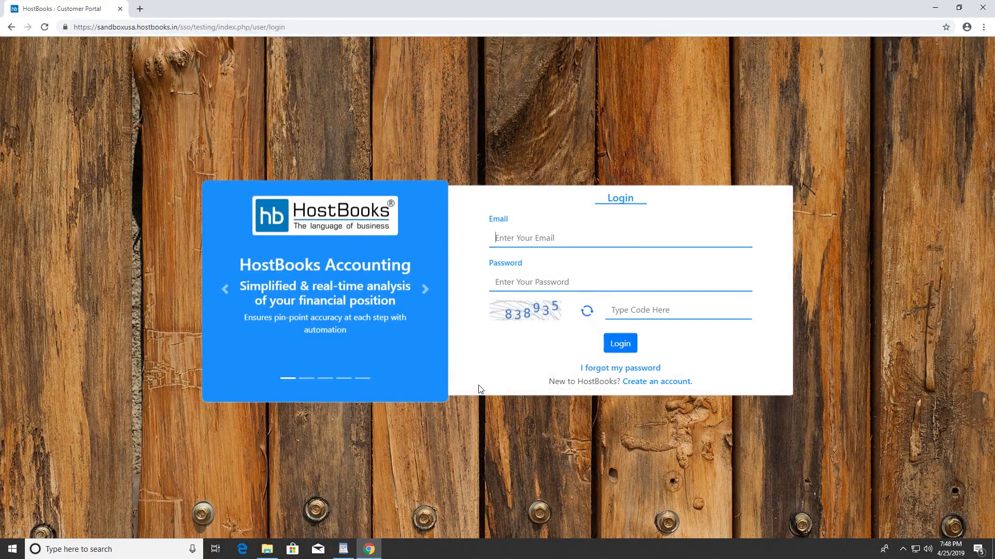
{"action": "left_click", "coordinate": [513, 239]}
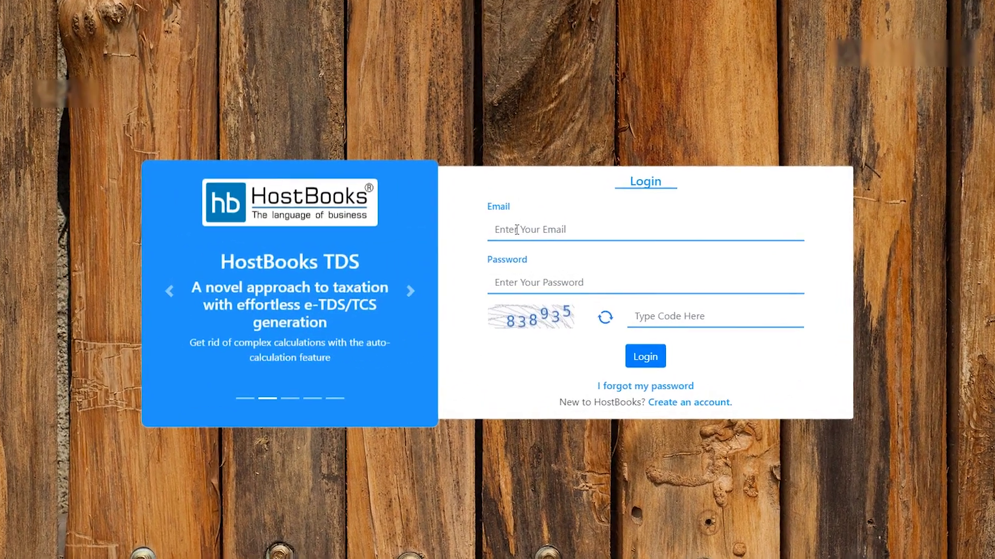
{"action": "key", "text": "ctrl+v"}
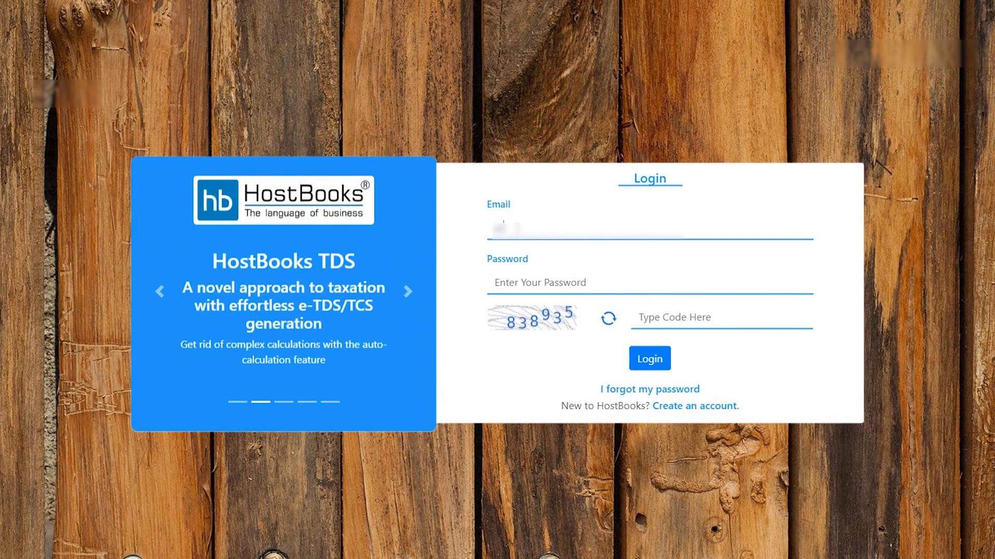
{"action": "type", "text": "[blurred email text, ~24 chars]"}
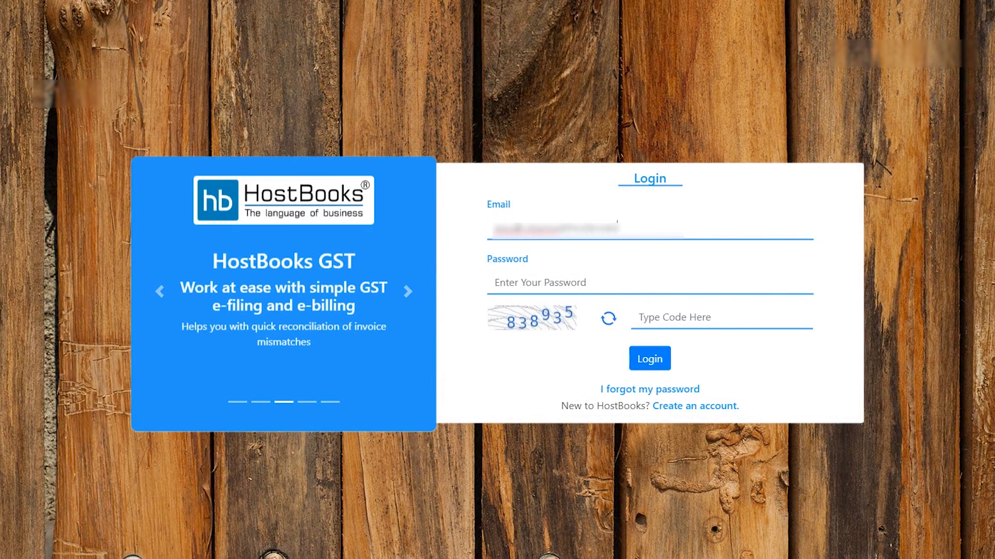
{"action": "type", "text": ".com"}
{"action": "key", "text": "Tab"}
{"action": "type", "text": "*********"}
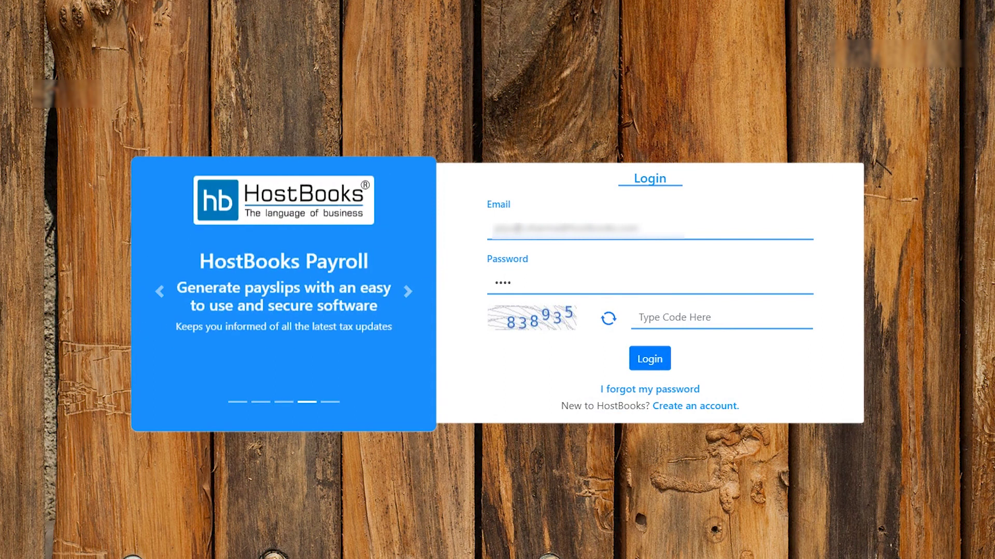
{"action": "left_click", "coordinate": [667, 316]}
{"action": "type", "text": "838935"}
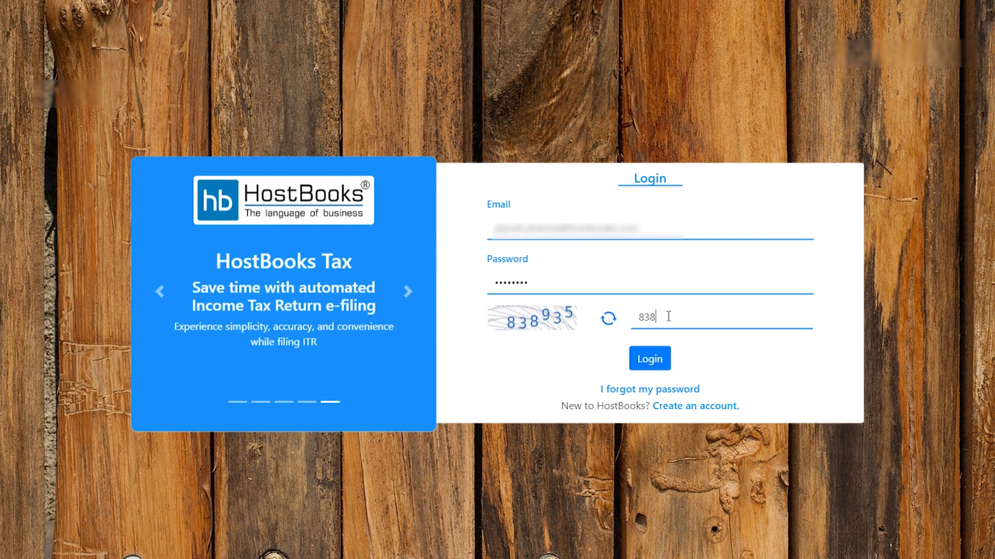
{"action": "left_click", "coordinate": [664, 358]}
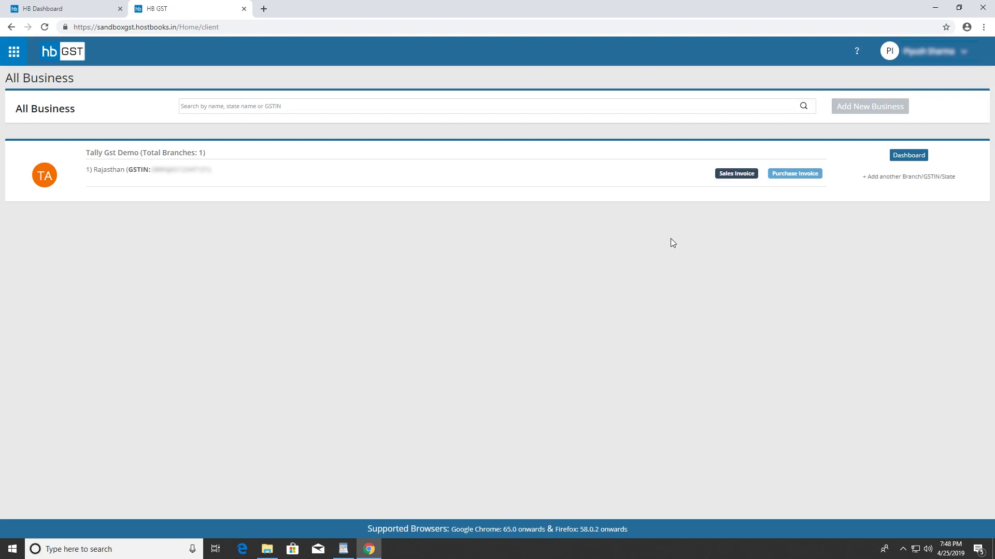
Check the TallyTCP folder holding HB_Tally-GST_Integration_v4_Sandbox.tcp
{"action": "left_click", "coordinate": [267, 549]}
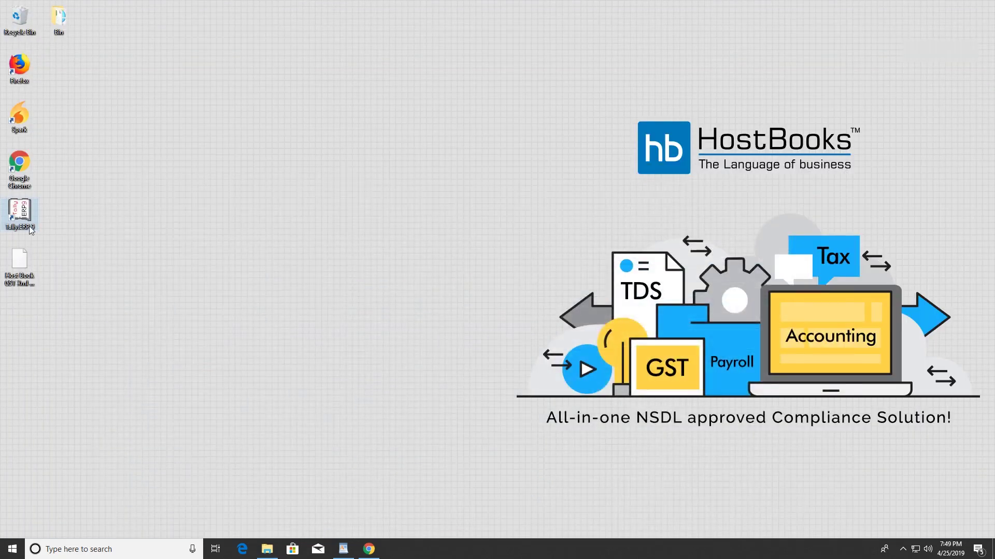
Launch Tally.ERP 9 from the desktop icon and choose Work in Educational Mode
{"action": "double_click", "coordinate": [20, 212]}
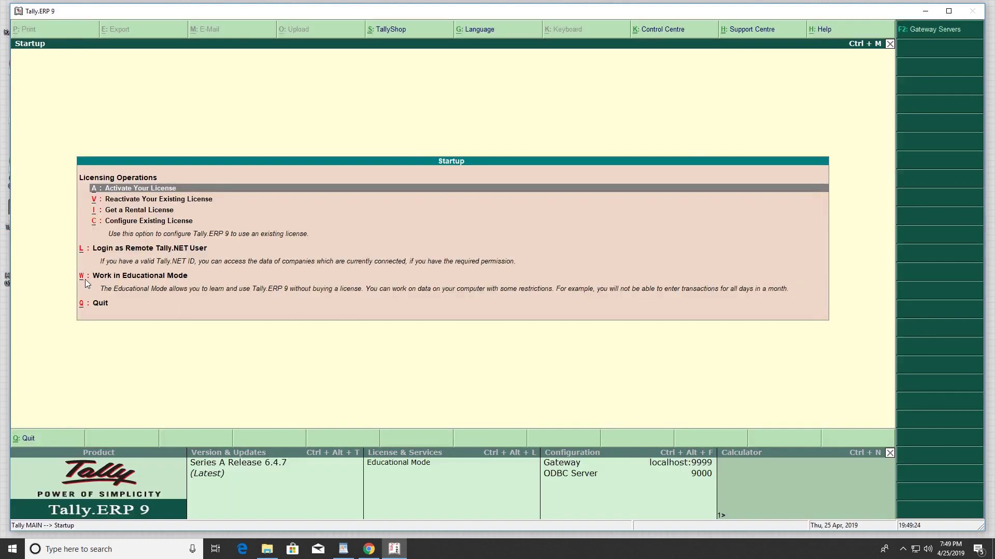
{"action": "left_click", "coordinate": [85, 279]}
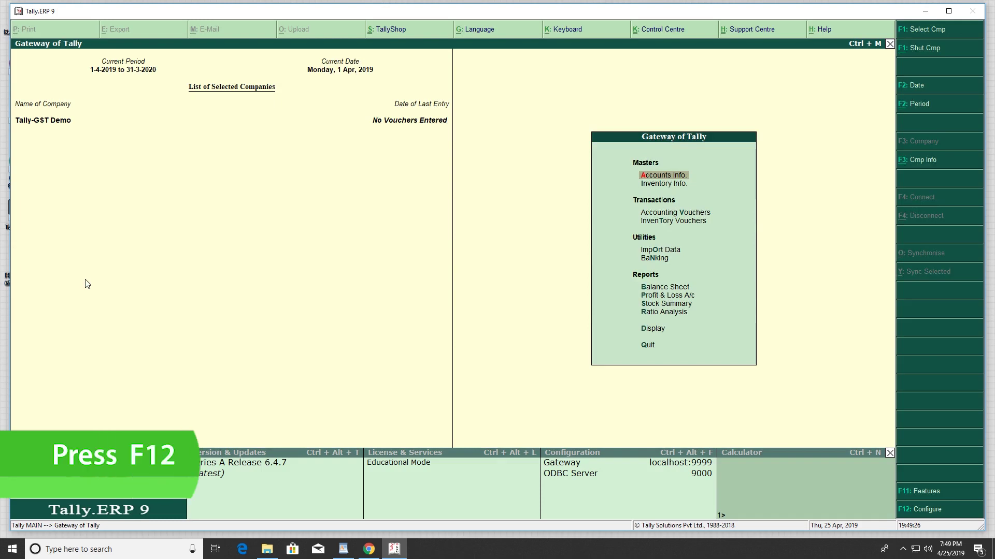
In Product & Features TDL configuration, set TDL files to load on startup
{"action": "key", "text": "F12"}
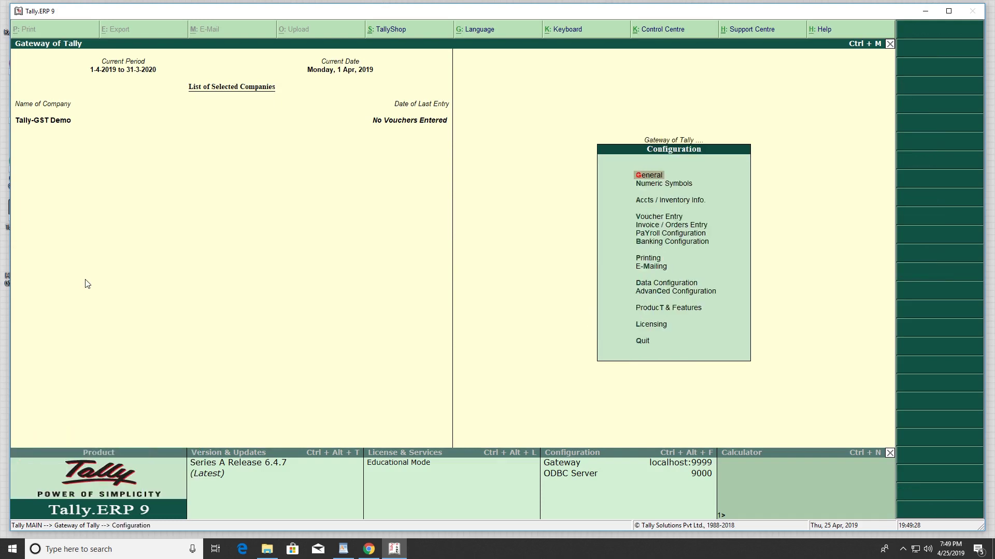
{"action": "key", "text": "Down"}
{"action": "key", "text": "Down"}
{"action": "key", "text": "Down"}
{"action": "key", "text": "Down"}
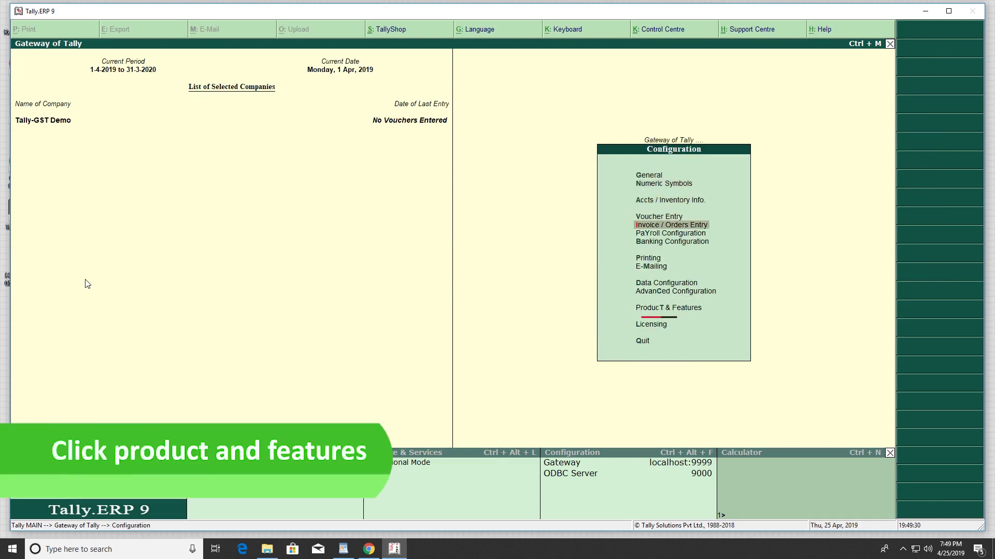
{"action": "key", "text": "Down"}
{"action": "key", "text": "Down"}
{"action": "key", "text": "Down"}
{"action": "key", "text": "Down"}
{"action": "key", "text": "Down"}
{"action": "key", "text": "Down"}
{"action": "key", "text": "Down"}
{"action": "key", "text": "Return"}
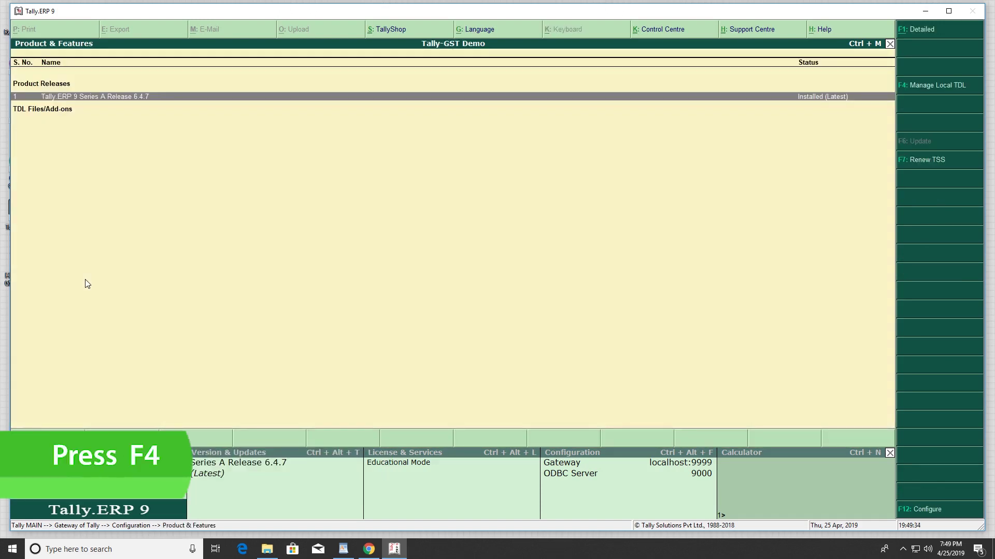
{"action": "key", "text": "F4"}
{"action": "key", "text": "Return"}
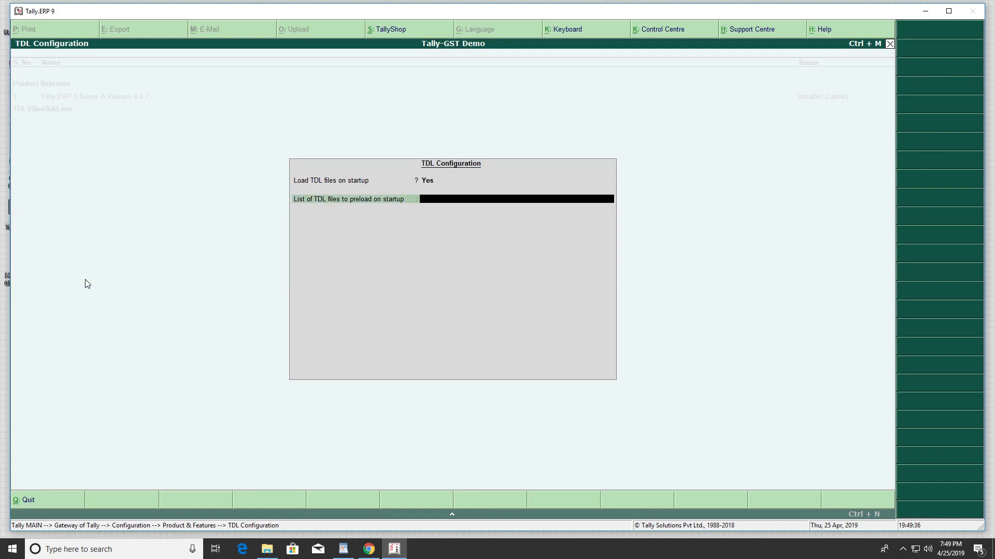
Paste the HostBooks TDL file path from WordPad into the preload list and save
{"action": "key", "text": "alt+Tab"}
{"action": "left_click_drag", "start_coordinate": [524, 154], "coordinate": [350, 157]}
{"action": "key", "text": "alt+Tab"}
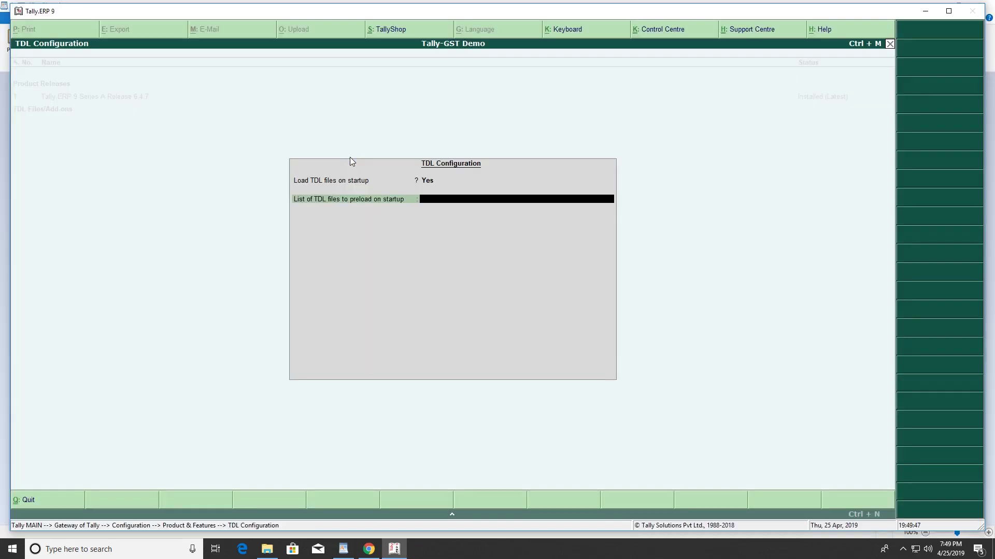
{"action": "key", "text": "ctrl+alt+v"}
{"action": "key", "text": "Return"}
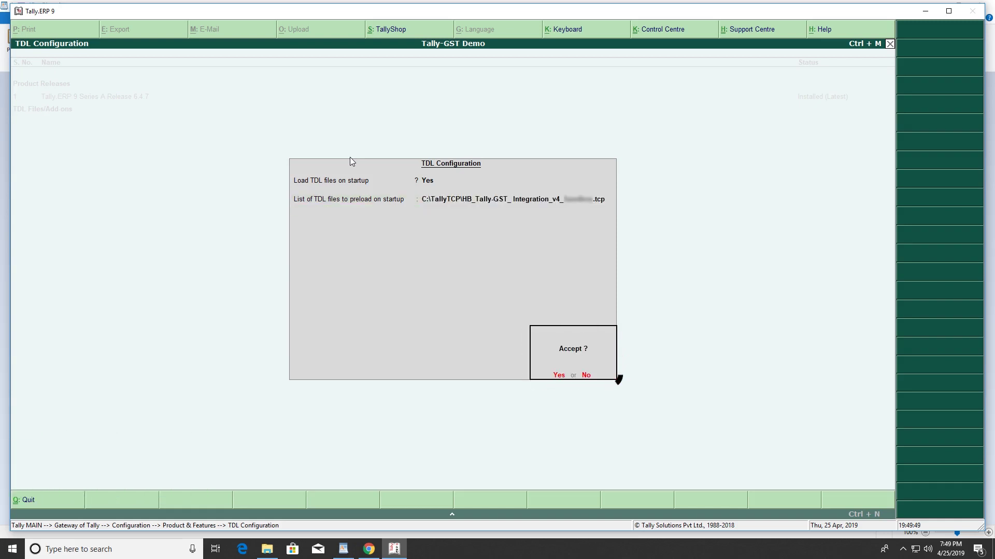
{"action": "key", "text": "Return"}
{"action": "key", "text": "Escape"}
{"action": "key", "text": "Escape"}
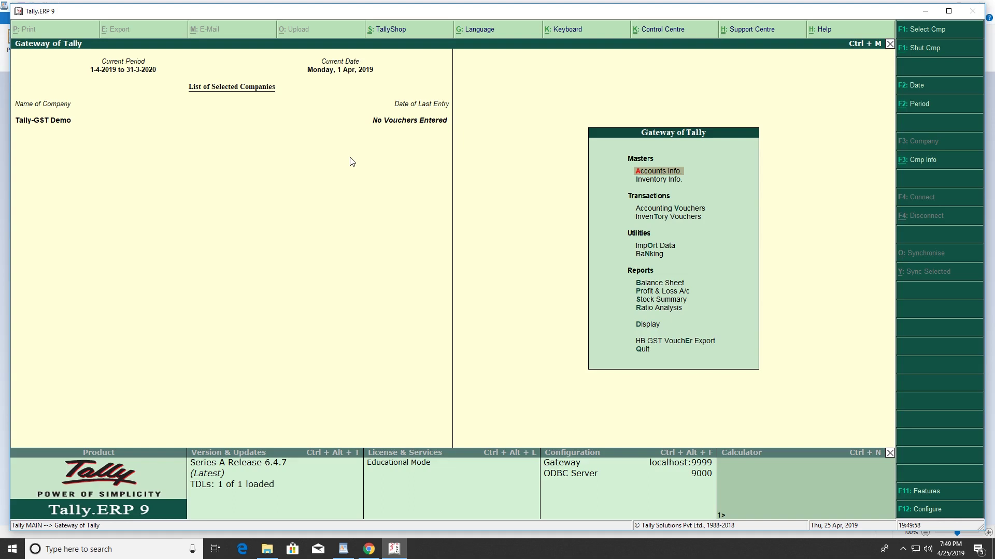
Open the Tally-GST Demo company for alteration
{"action": "key", "text": "alt+F3"}
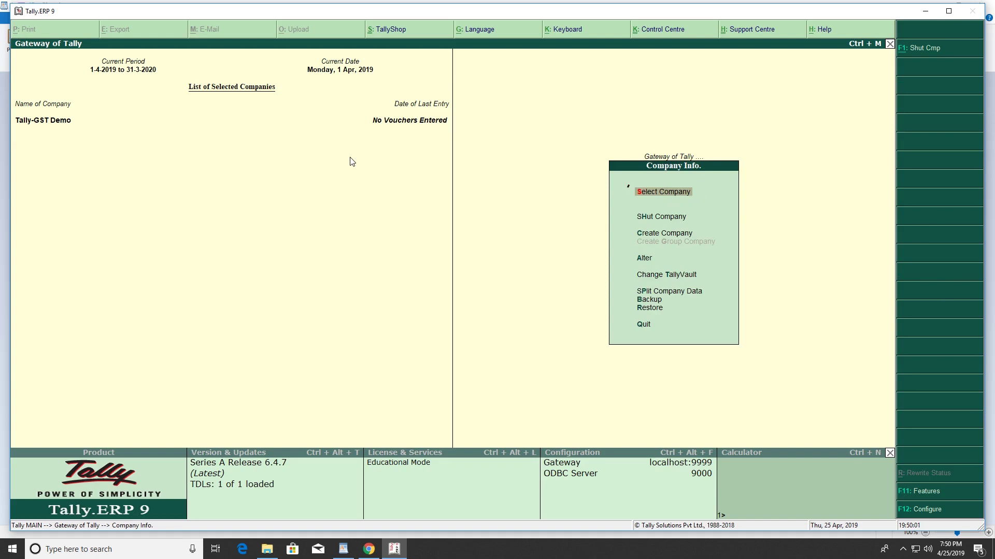
{"action": "key", "text": "Return"}
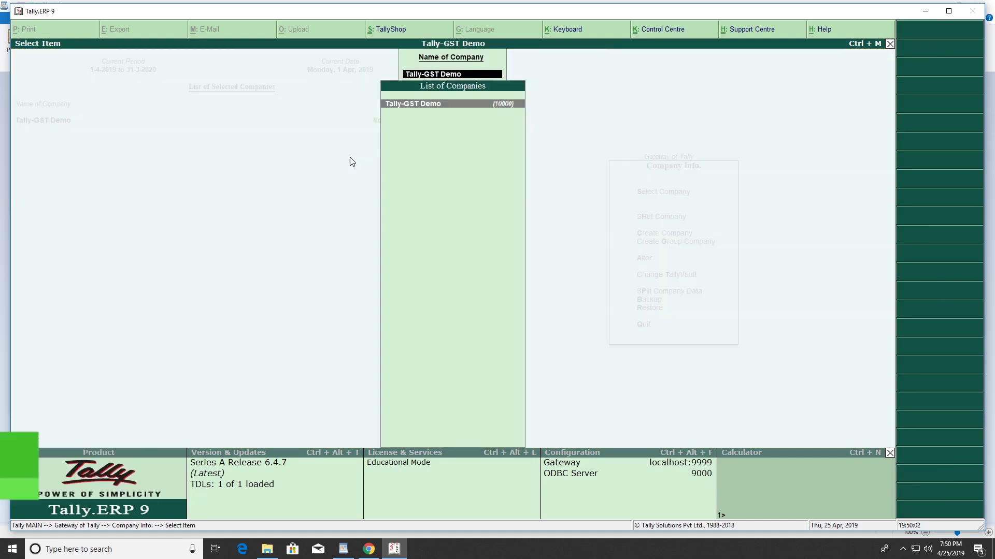
{"action": "key", "text": "Return"}
{"action": "key", "text": "Return"}
{"action": "key", "text": "Return"}
{"action": "key", "text": "Return"}
{"action": "key", "text": "Return"}
{"action": "key", "text": "Return"}
{"action": "key", "text": "Return"}
{"action": "key", "text": "Return"}
{"action": "key", "text": "Return"}
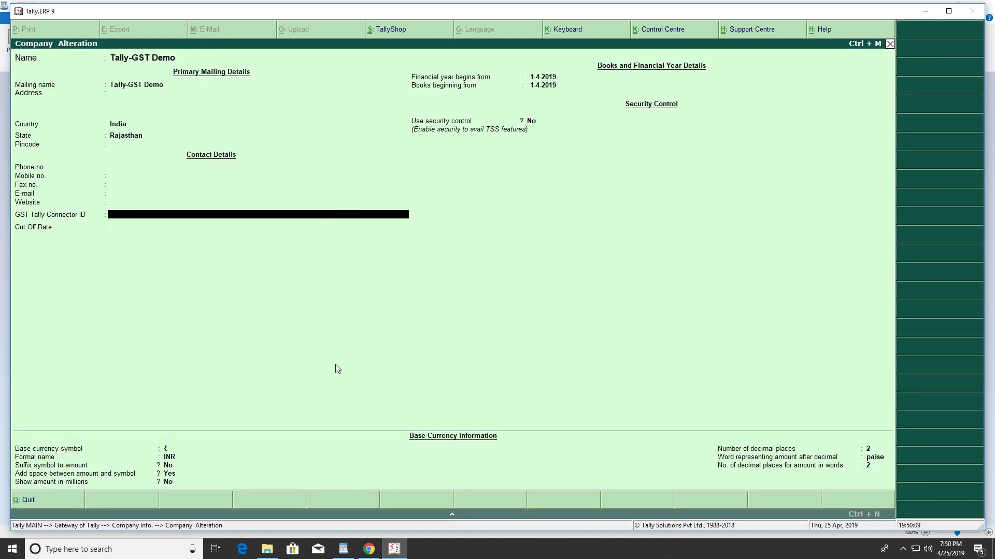
Paste the GST Tally Connector ID from WordPad and set the Cut Off Date to 01-01-2019
{"action": "left_click", "coordinate": [344, 549]}
{"action": "double_click", "coordinate": [478, 102]}
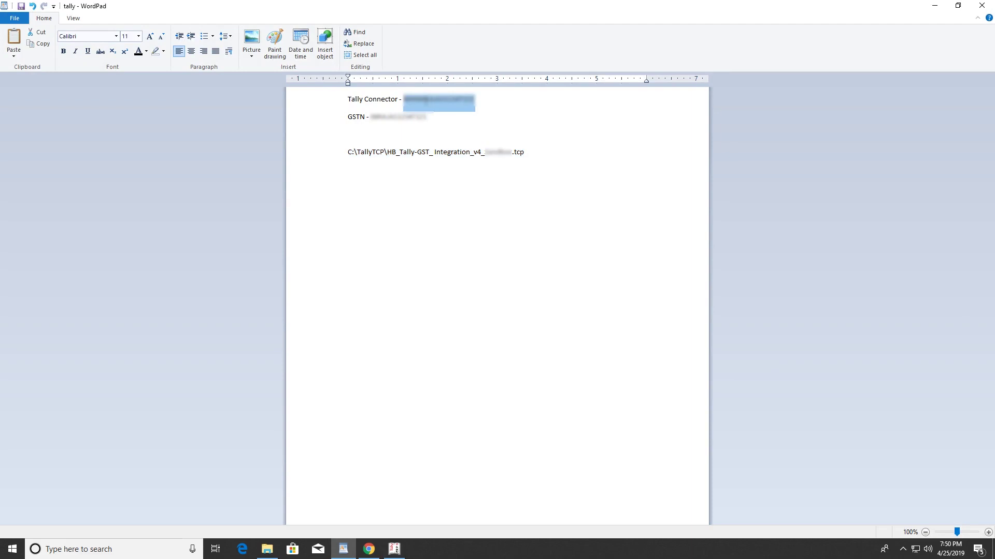
{"action": "key", "text": "alt+Tab"}
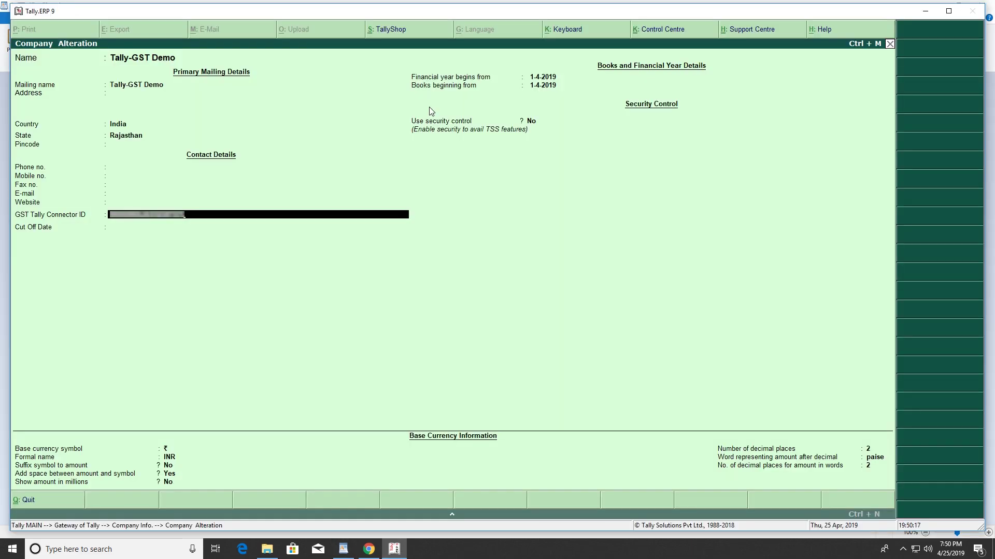
{"action": "key", "text": "Return"}
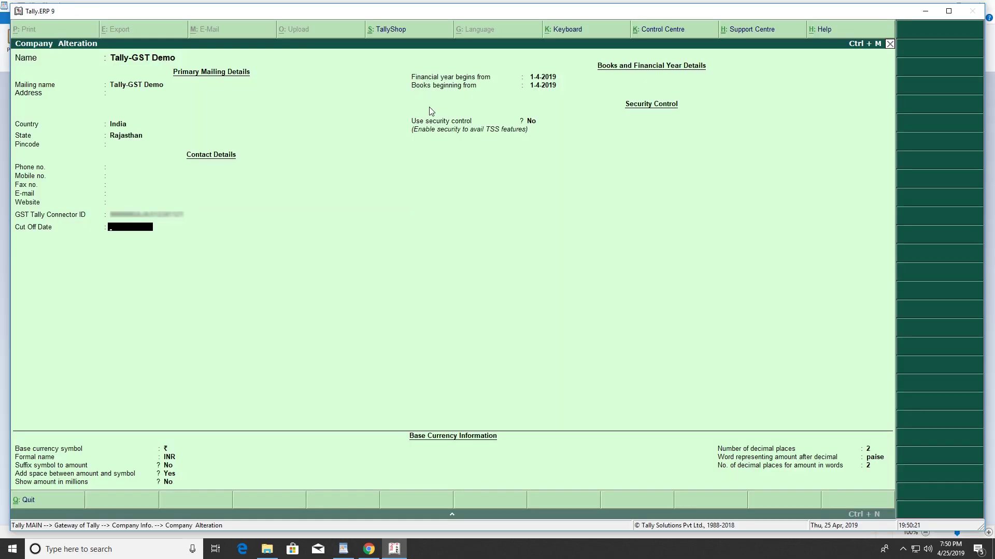
{"action": "type", "text": "01-01-2019"}
{"action": "key", "text": "Return"}
{"action": "key", "text": "Return"}
{"action": "key", "text": "Return"}
{"action": "key", "text": "Return"}
{"action": "key", "text": "Return"}
{"action": "key", "text": "Return"}
{"action": "key", "text": "Return"}
{"action": "key", "text": "Return"}
{"action": "key", "text": "Return"}
{"action": "key", "text": "Return"}
{"action": "key", "text": "Return"}
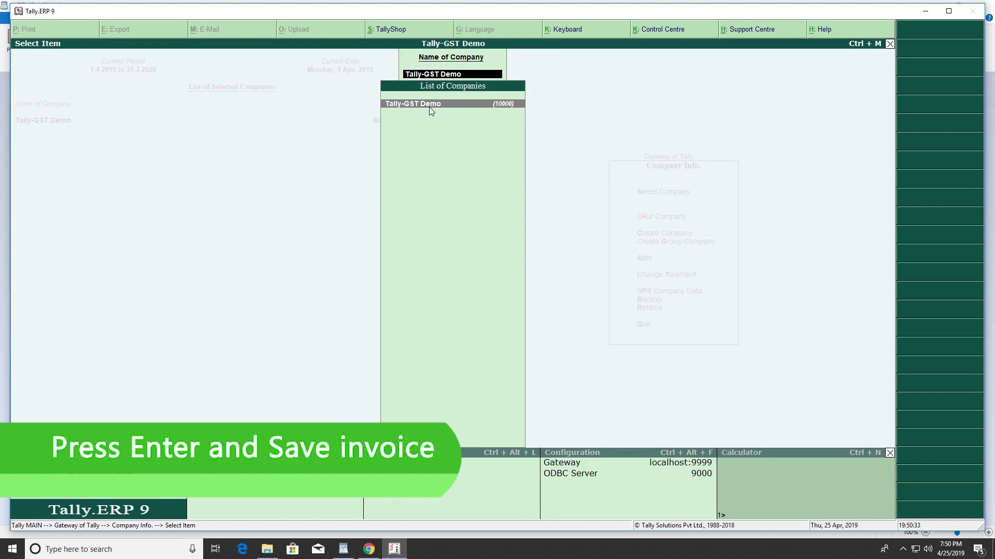
{"action": "key", "text": "BackSpace"}
{"action": "key", "text": "Escape"}
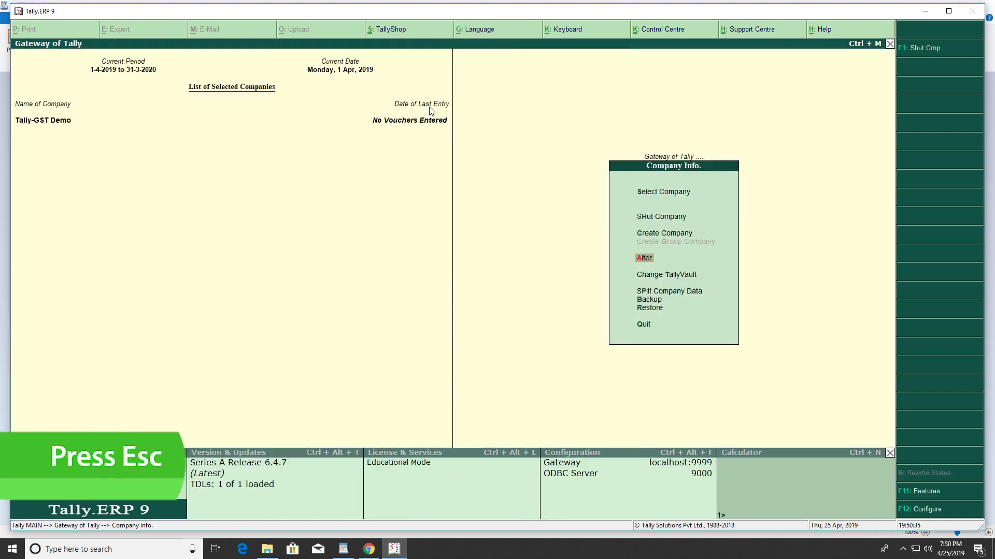
Start a Sales voucher numbered SAL/20001 in accounting voucher entry
{"action": "key", "text": "Escape"}
{"action": "key", "text": "Down"}
{"action": "key", "text": "Down"}
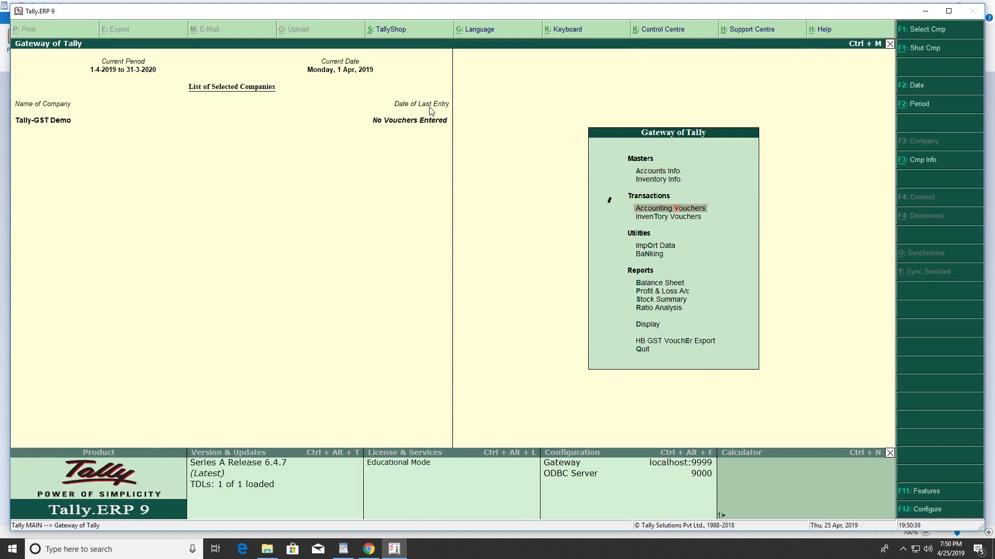
{"action": "key", "text": "Return"}
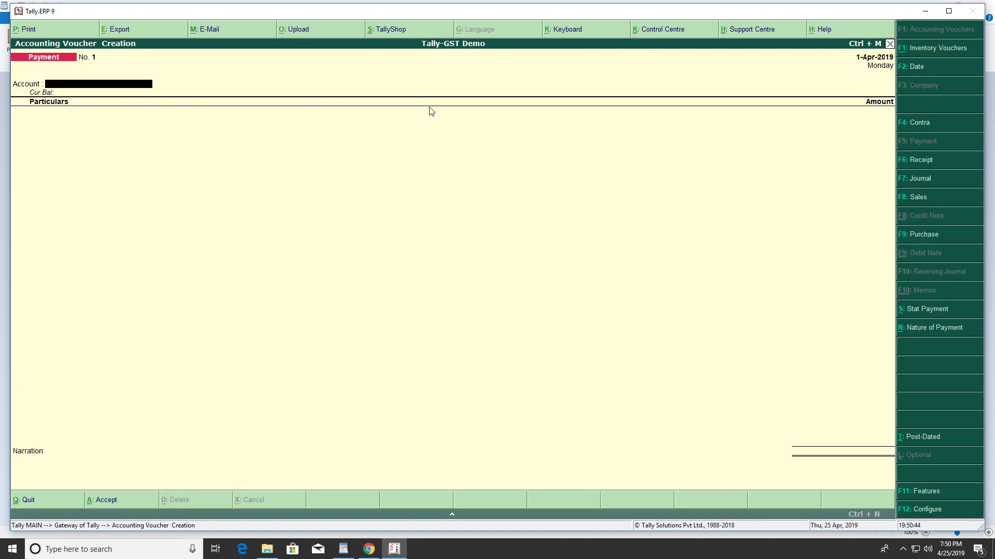
{"action": "key", "text": "F8"}
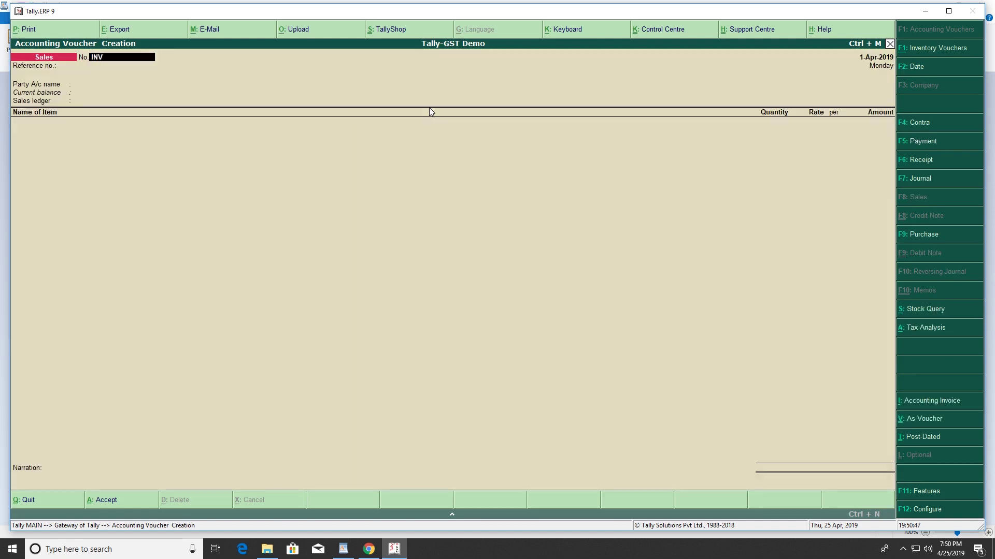
{"action": "type", "text": "SAL/20001"}
{"action": "key", "text": "Return"}
Enter reference DEMO1, party A B C and Co, and the Sales GST ledger
{"action": "type", "text": "D"}
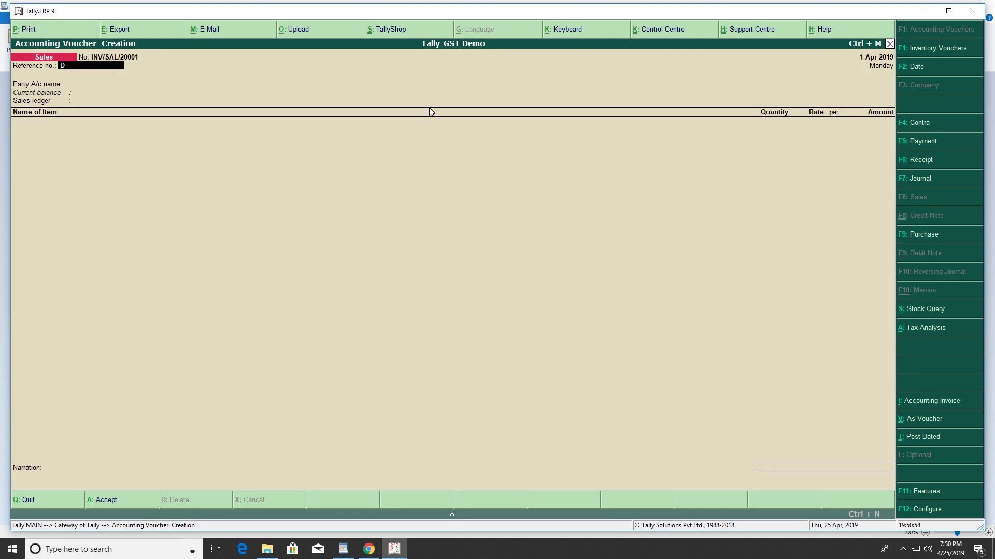
{"action": "type", "text": "EMO1"}
{"action": "key", "text": "Return"}
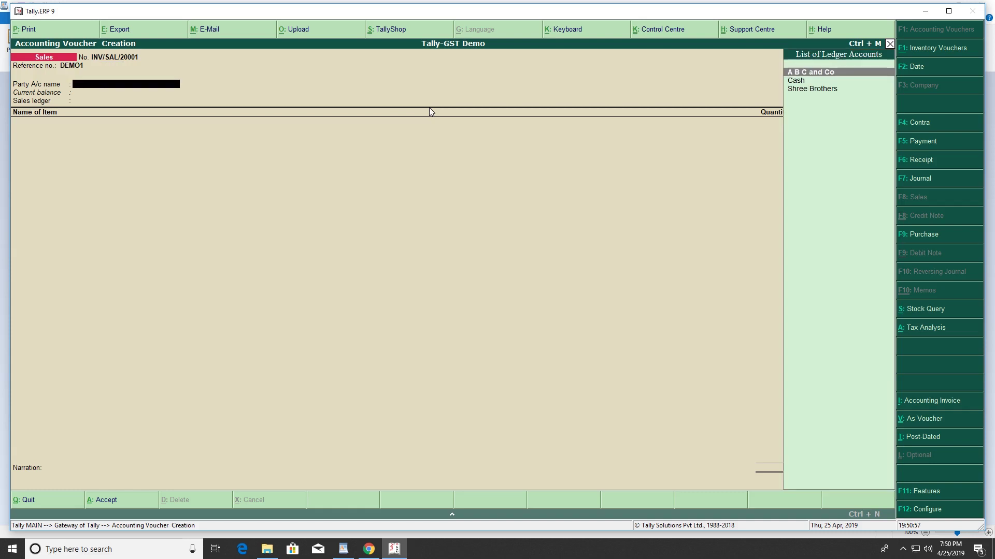
{"action": "key", "text": "Return"}
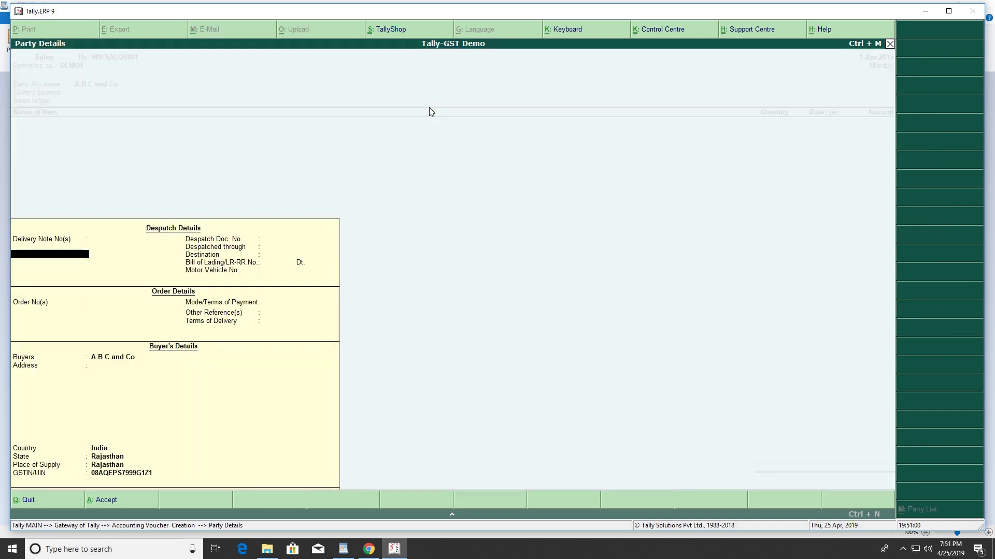
{"action": "key", "text": "Return"}
{"action": "key", "text": "ctrl+a"}
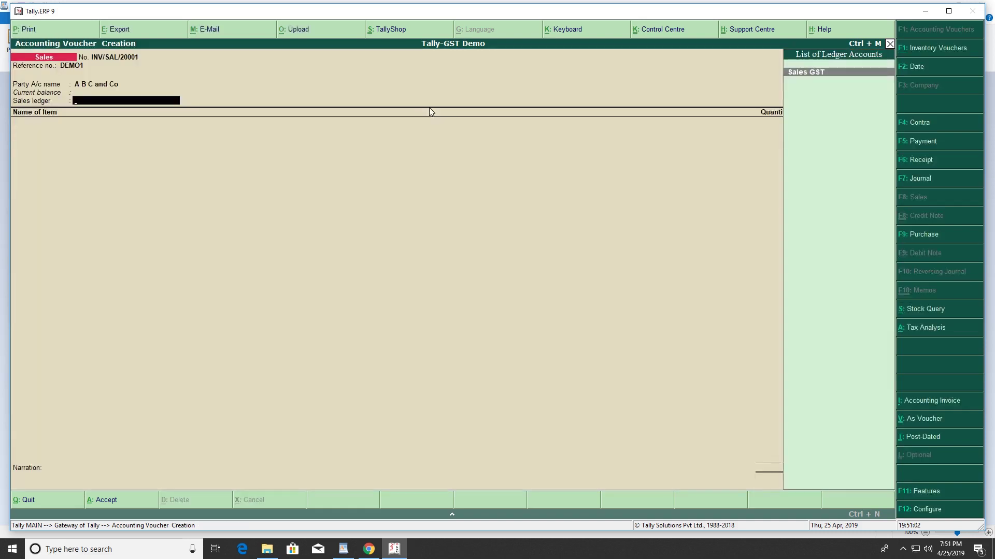
{"action": "key", "text": "Return"}
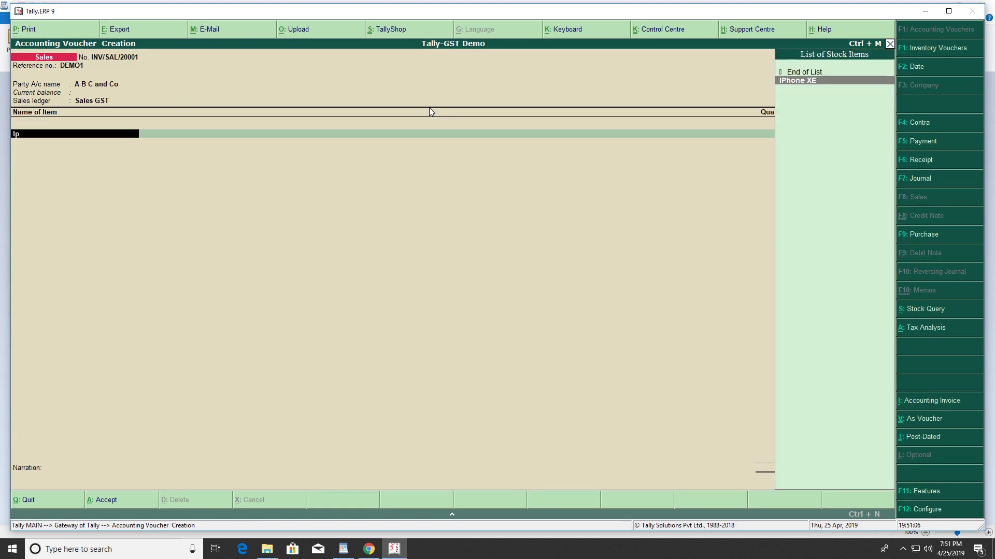
Bill one IPhone XE at a rate of 70,000
{"action": "key", "text": "Return"}
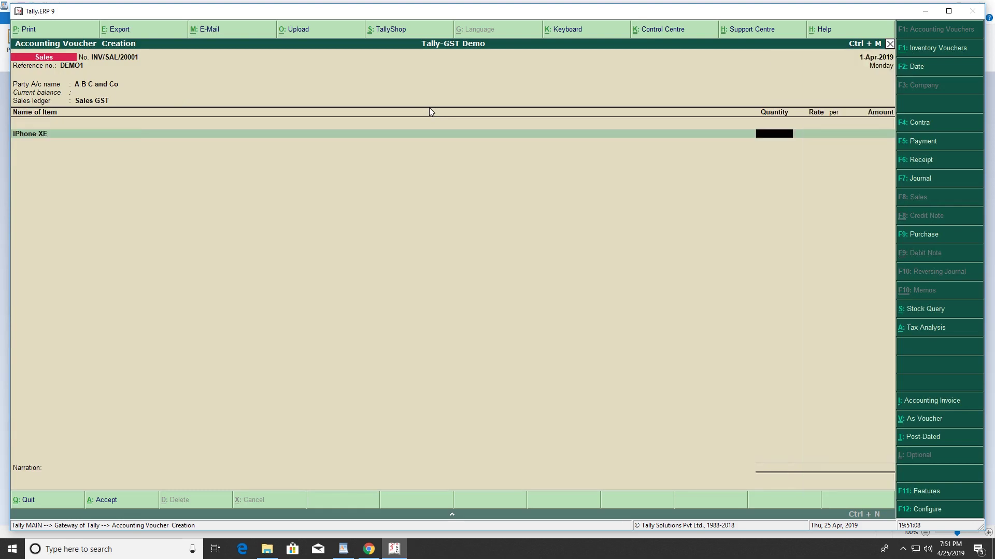
{"action": "key", "text": "Return"}
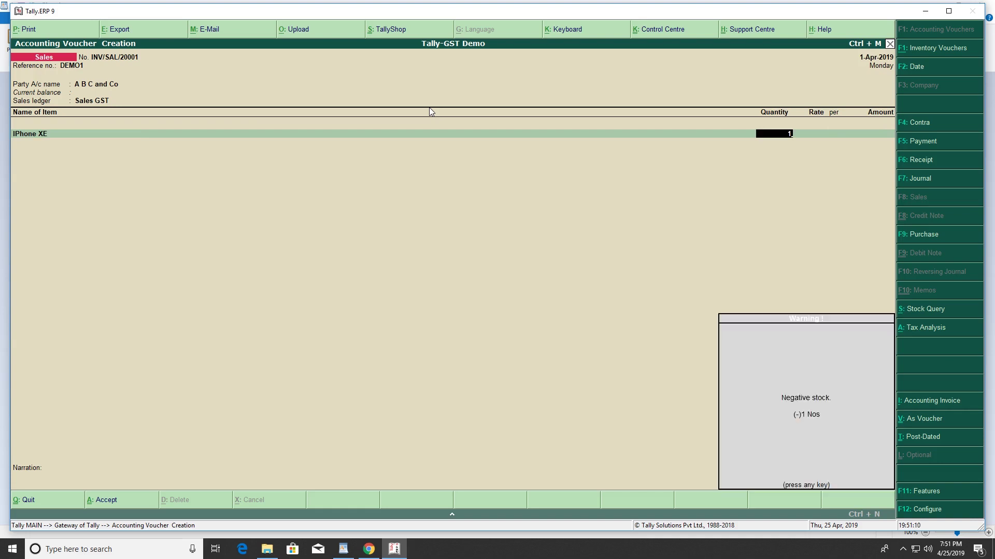
{"action": "type", "text": "70000"}
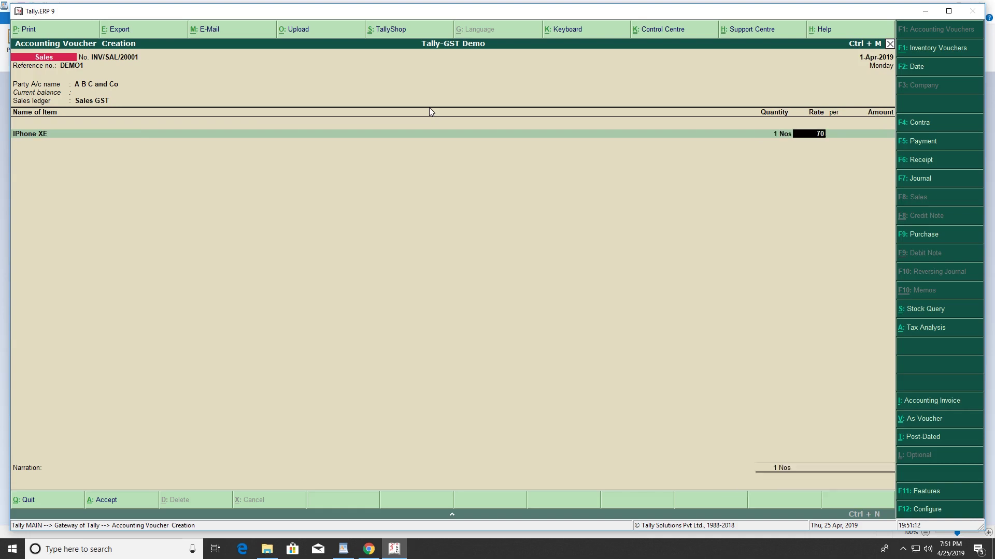
{"action": "key", "text": "Return"}
{"action": "key", "text": "Return"}
{"action": "key", "text": "Return"}
{"action": "key", "text": "Return"}
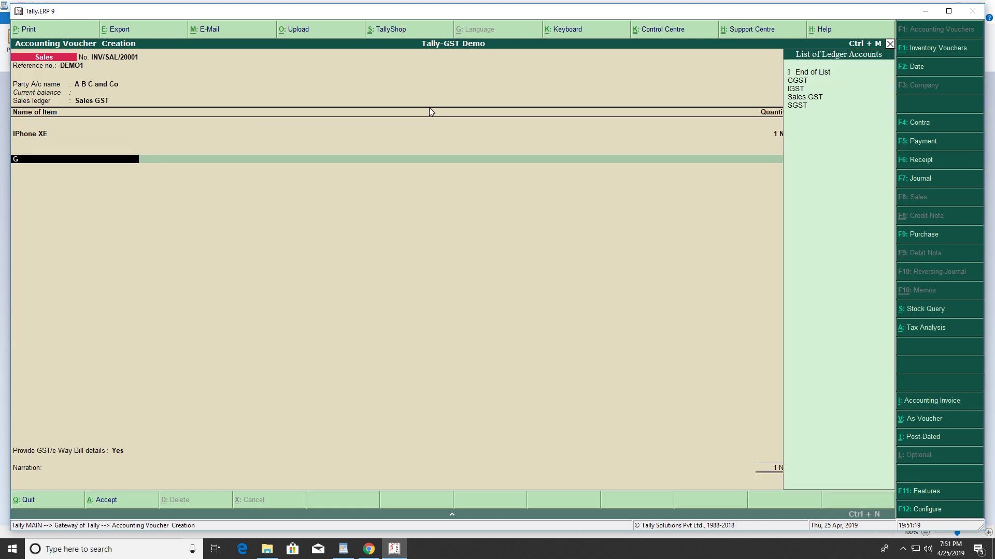
Add CGST 9%, SGST 9% and Cess 1,400 tax lines to the invoice
{"action": "key", "text": "Down"}
{"action": "key", "text": "Return"}
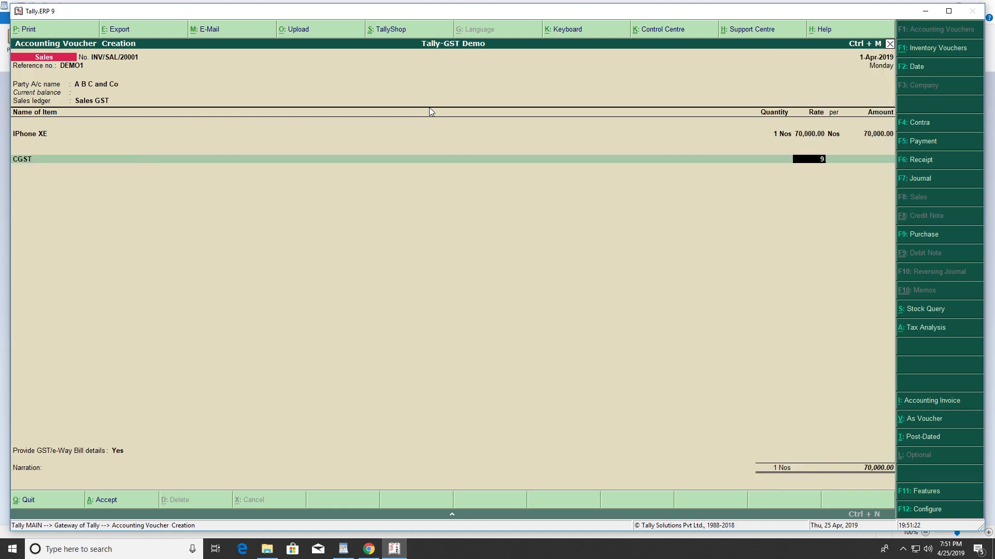
{"action": "key", "text": "Return"}
{"action": "key", "text": "Return"}
{"action": "type", "text": "Sg"}
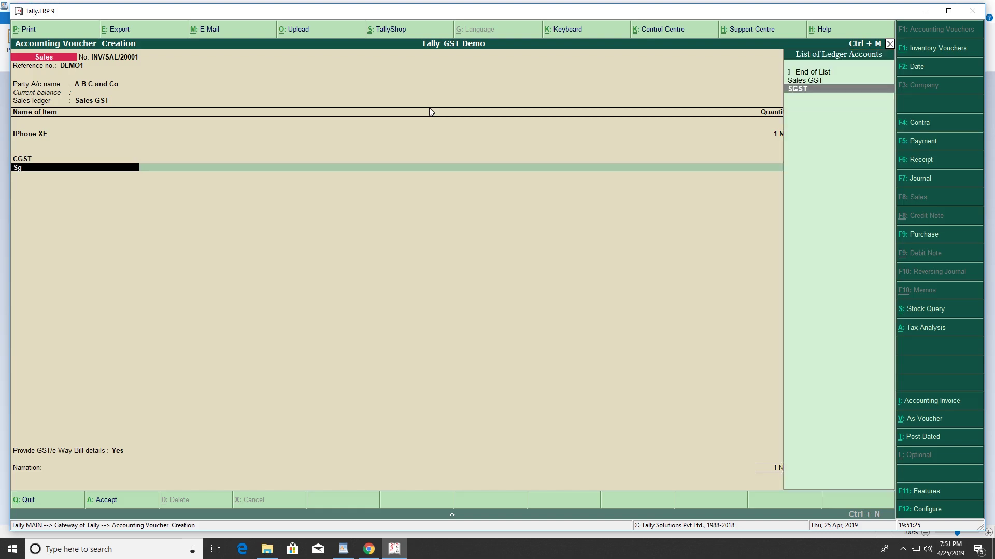
{"action": "key", "text": "Return"}
{"action": "key", "text": "Return"}
{"action": "key", "text": "Return"}
{"action": "type", "text": "C"}
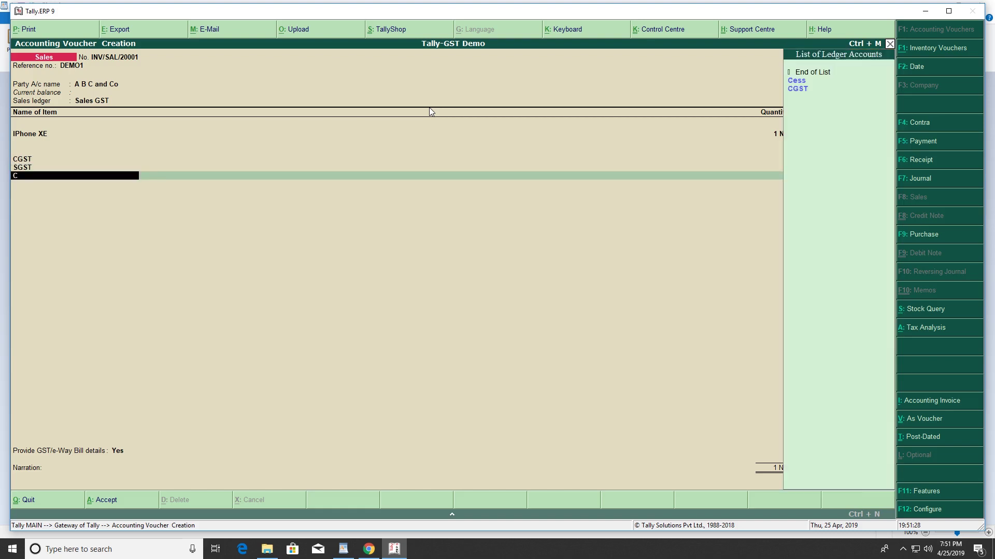
{"action": "type", "text": "ess"}
{"action": "key", "text": "Return"}
{"action": "key", "text": "Return"}
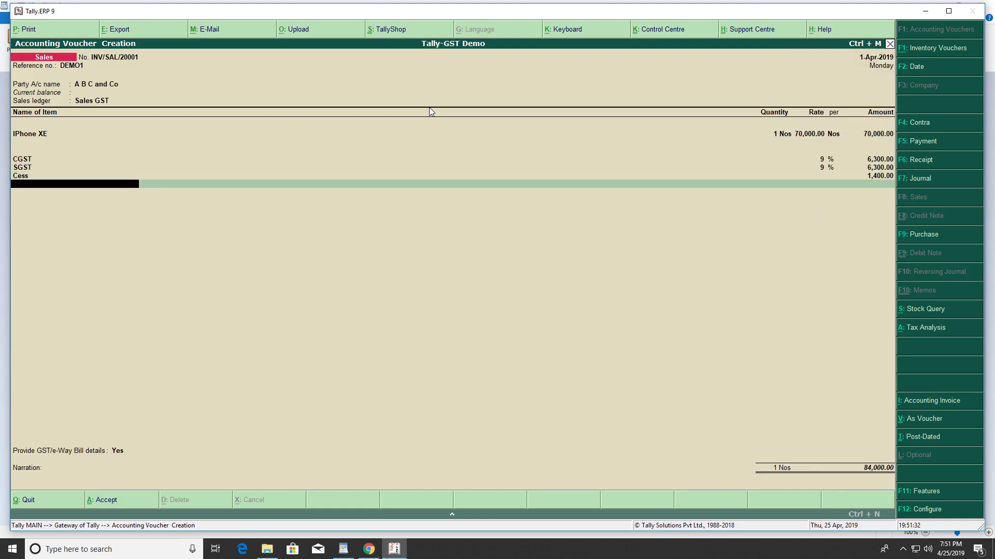
Set GST/e-Way Bill details to No, save the 84,000 invoice, and reopen voucher entry
{"action": "key", "text": "Return"}
{"action": "key", "text": "Down"}
{"action": "key", "text": "Return"}
{"action": "key", "text": "Return"}
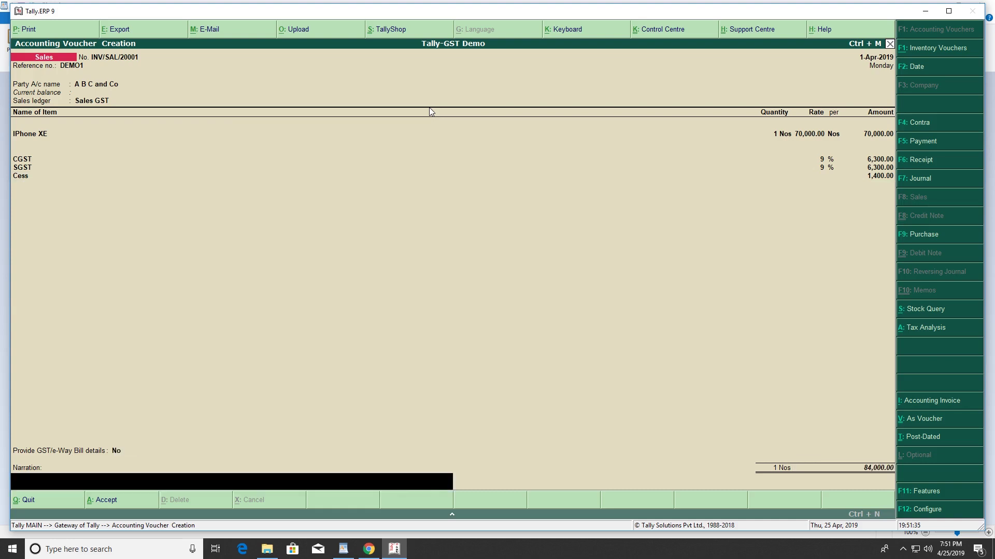
{"action": "key", "text": "Return"}
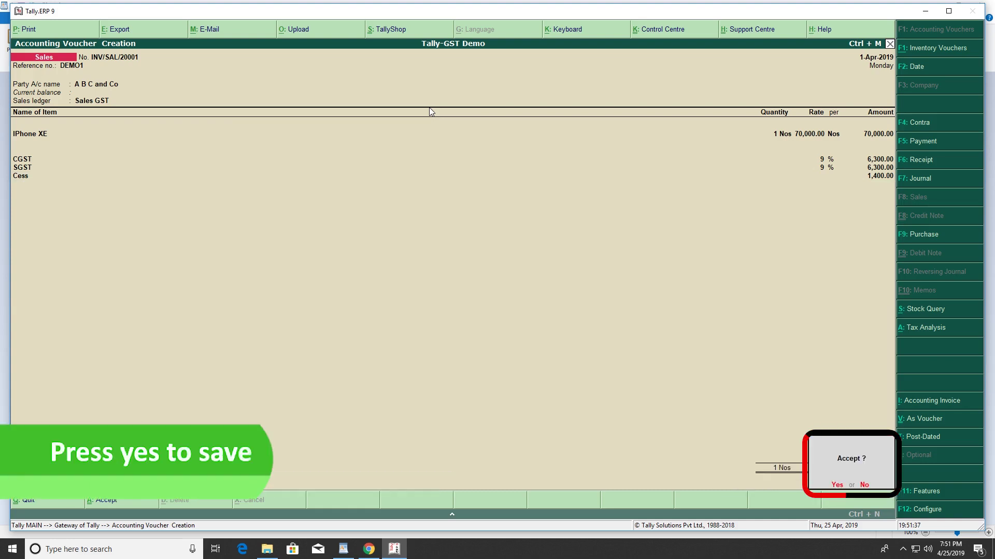
{"action": "key", "text": "y"}
{"action": "key", "text": "Escape"}
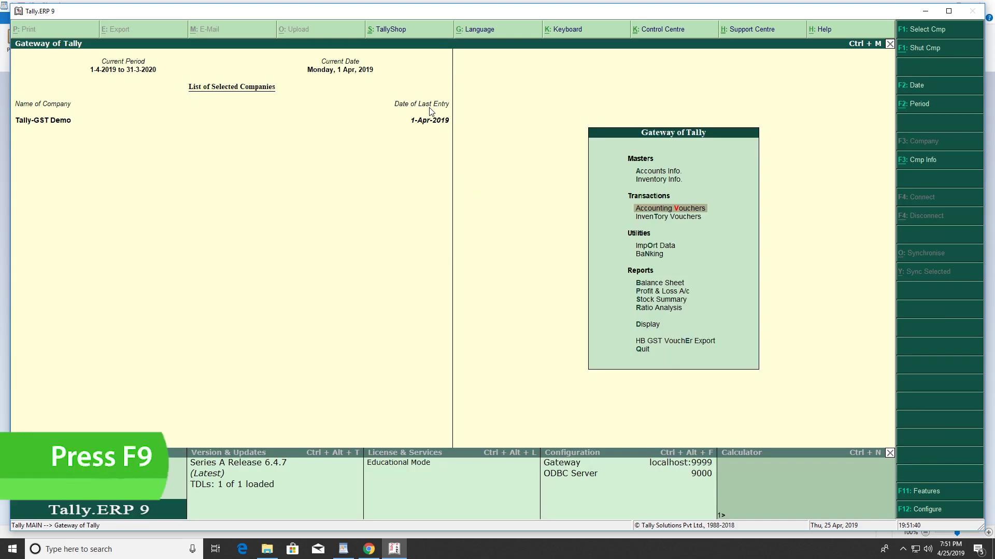
{"action": "key", "text": "Return"}
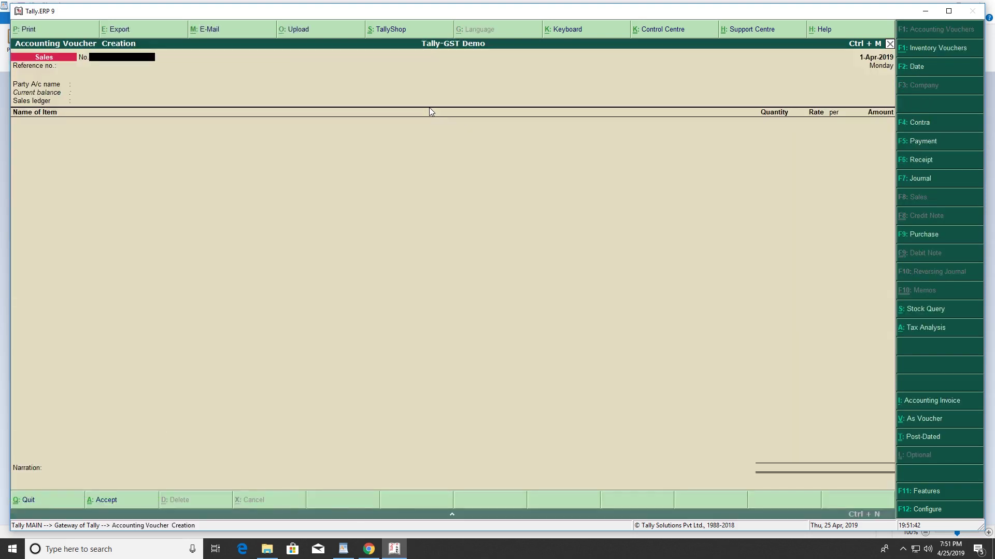
Start purchase voucher INV/PUR/10001 from Shree Brothers on the Purchase GST ledger
{"action": "key", "text": "F9"}
{"action": "type", "text": "INV/"}
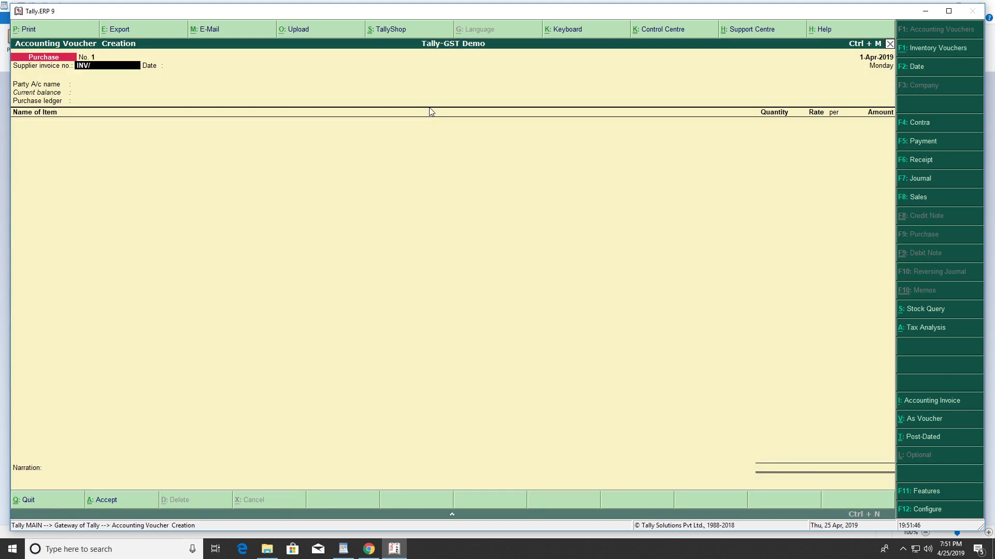
{"action": "type", "text": "PUR/10001"}
{"action": "key", "text": "Return"}
{"action": "key", "text": "Return"}
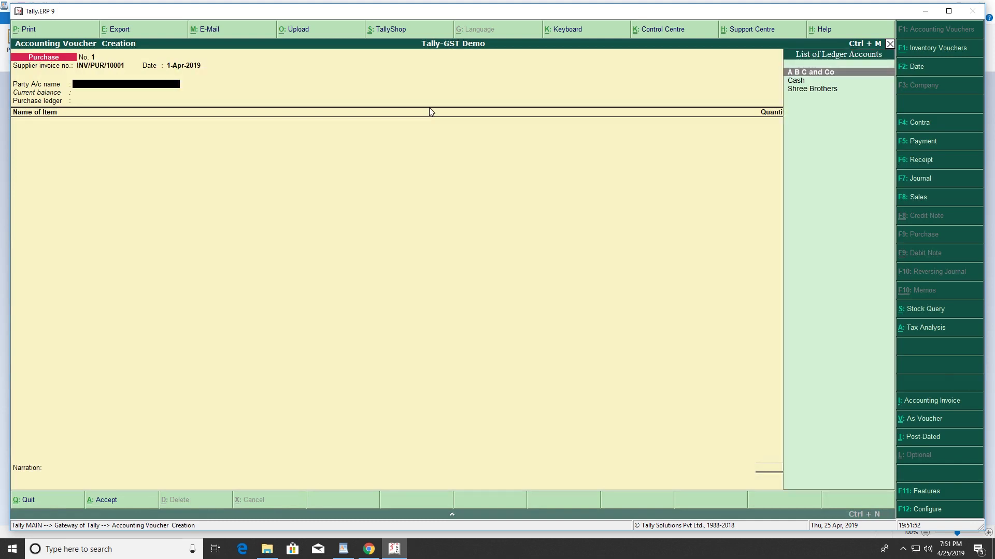
{"action": "key", "text": "Down"}
{"action": "key", "text": "Down"}
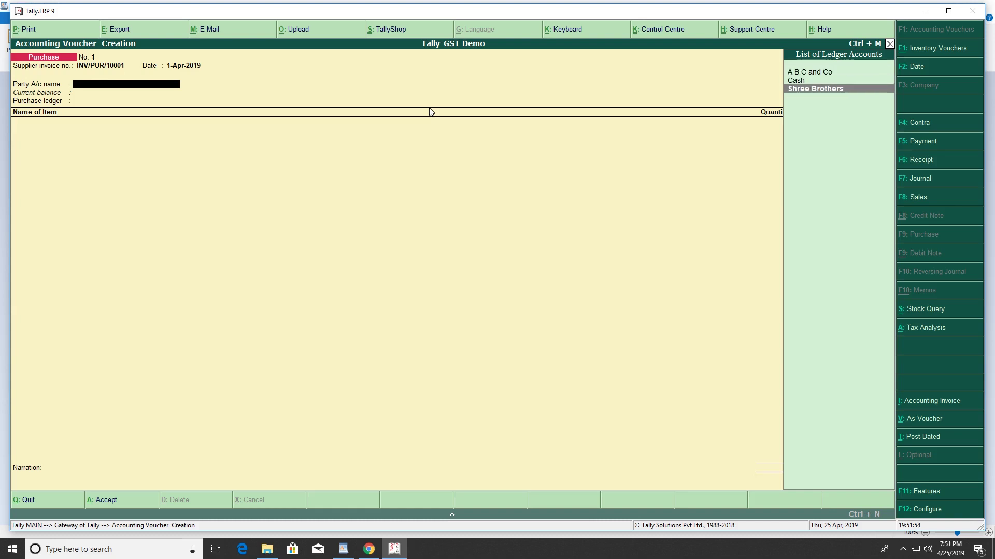
{"action": "key", "text": "Return"}
{"action": "key", "text": "Return"}
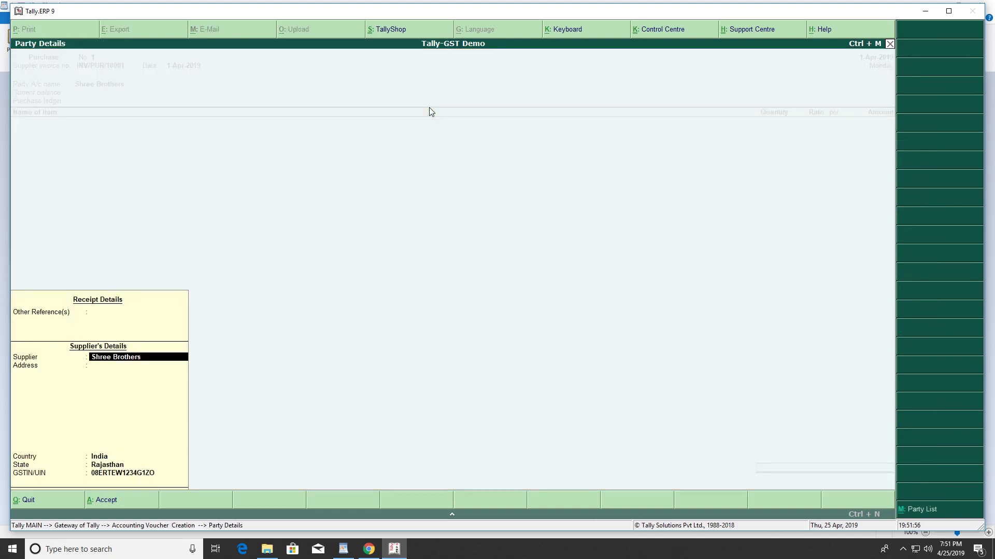
{"action": "key", "text": "ctrl+a"}
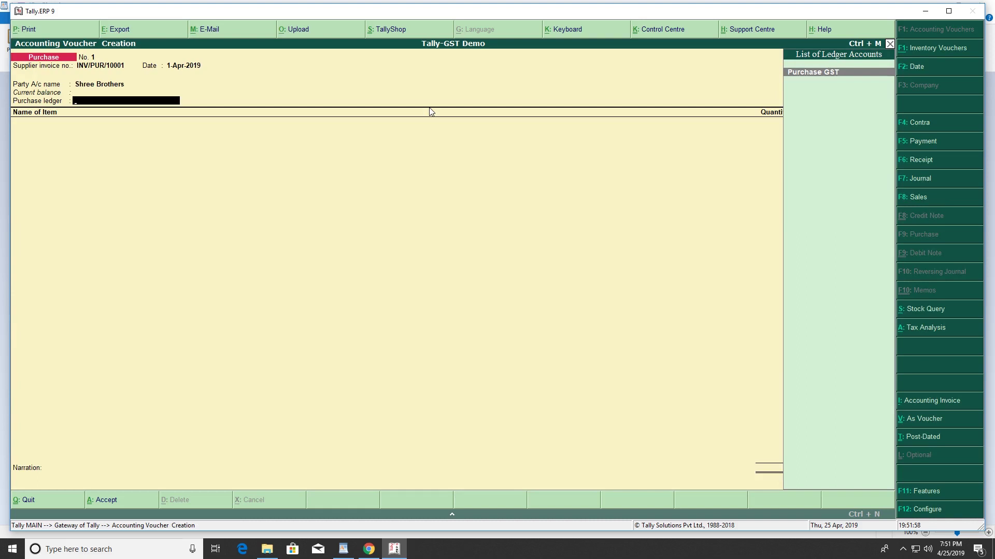
{"action": "key", "text": "Return"}
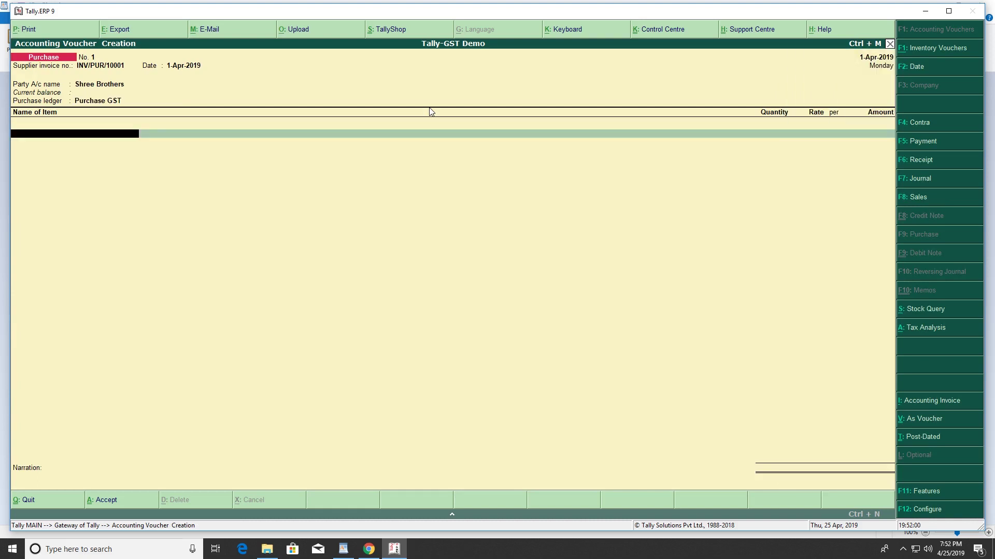
Enter one IPhone XE at a rate of 95,000
{"action": "key", "text": "Return"}
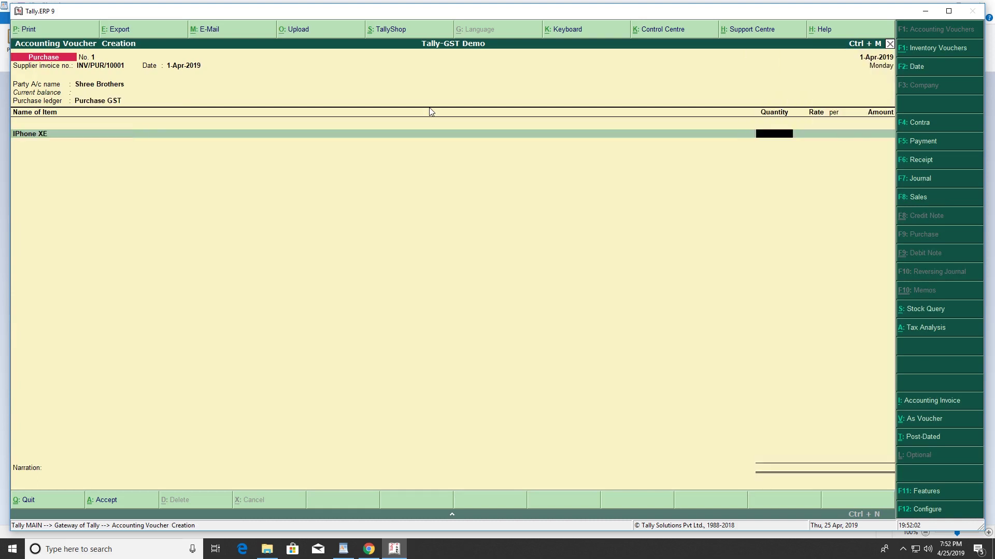
{"action": "key", "text": "Return"}
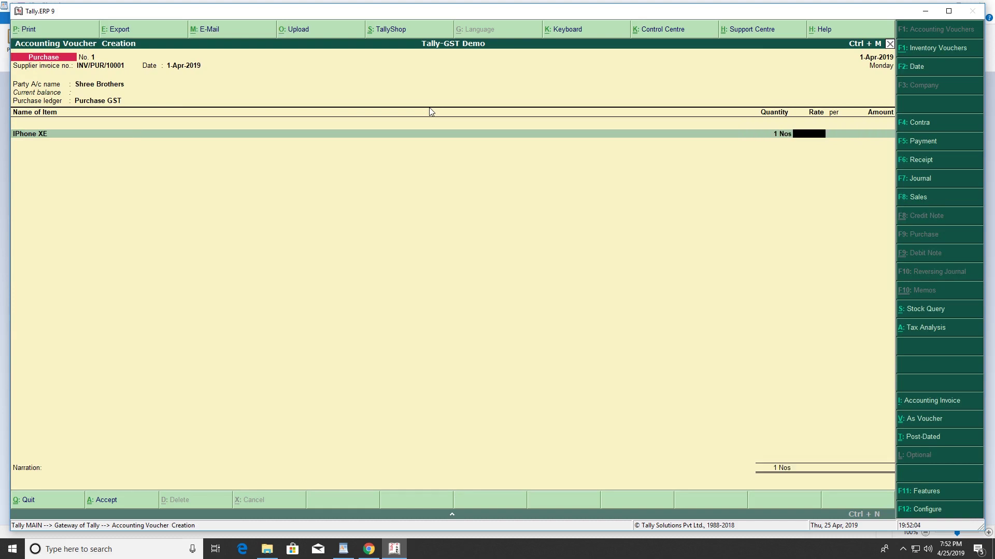
{"action": "type", "text": "95,000"}
{"action": "key", "text": "Return"}
{"action": "key", "text": "Return"}
{"action": "key", "text": "Return"}
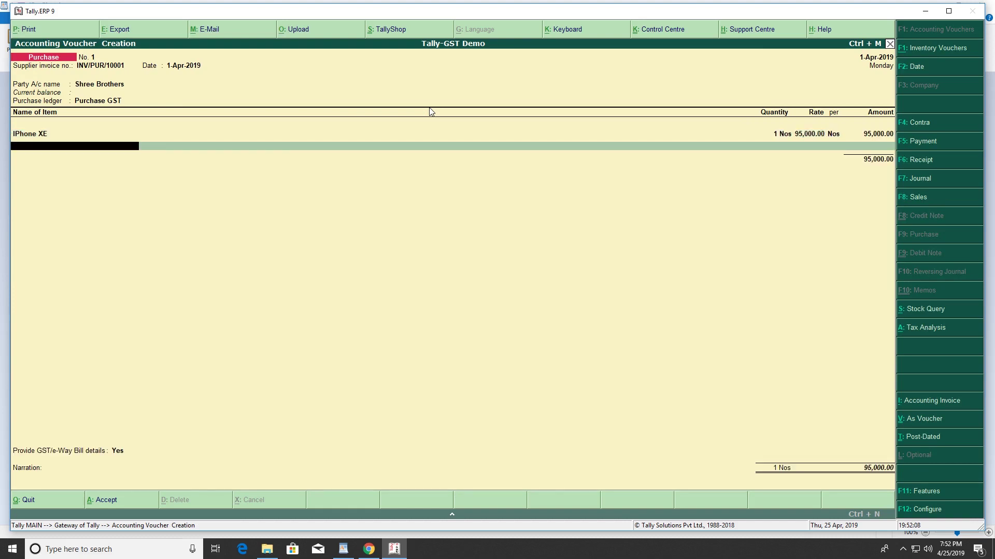
Add SGST, CGST and Cess (1,900) tax rows and set e-Way Bill details to No
{"action": "key", "text": "Return"}
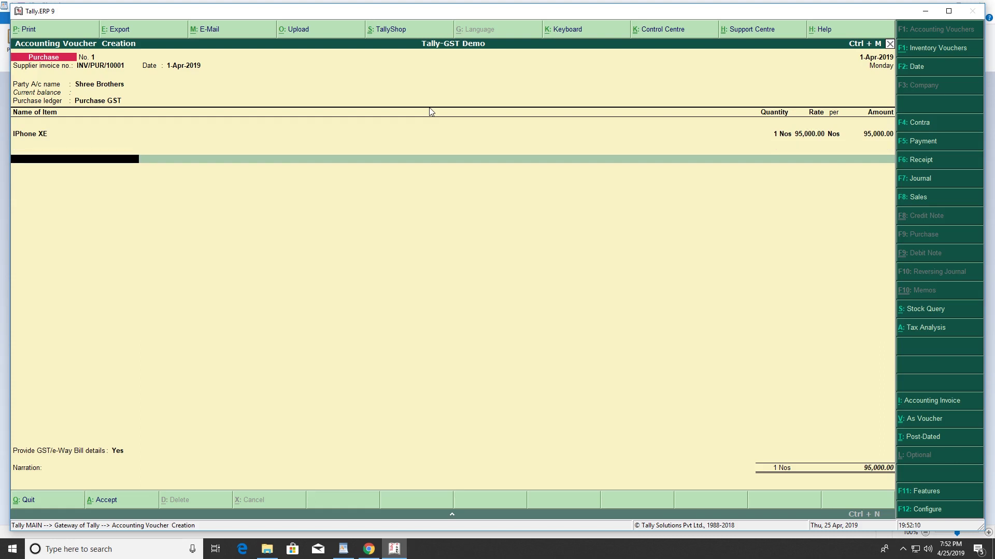
{"action": "type", "text": "sg"}
{"action": "key", "text": "Return"}
{"action": "key", "text": "Return"}
{"action": "key", "text": "Return"}
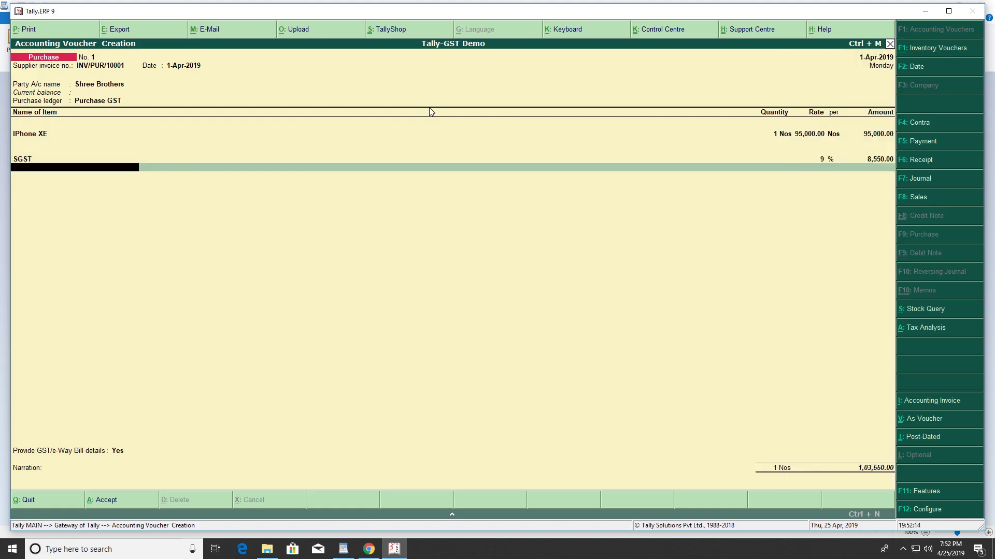
{"action": "type", "text": "cg"}
{"action": "key", "text": "Return"}
{"action": "key", "text": "Return"}
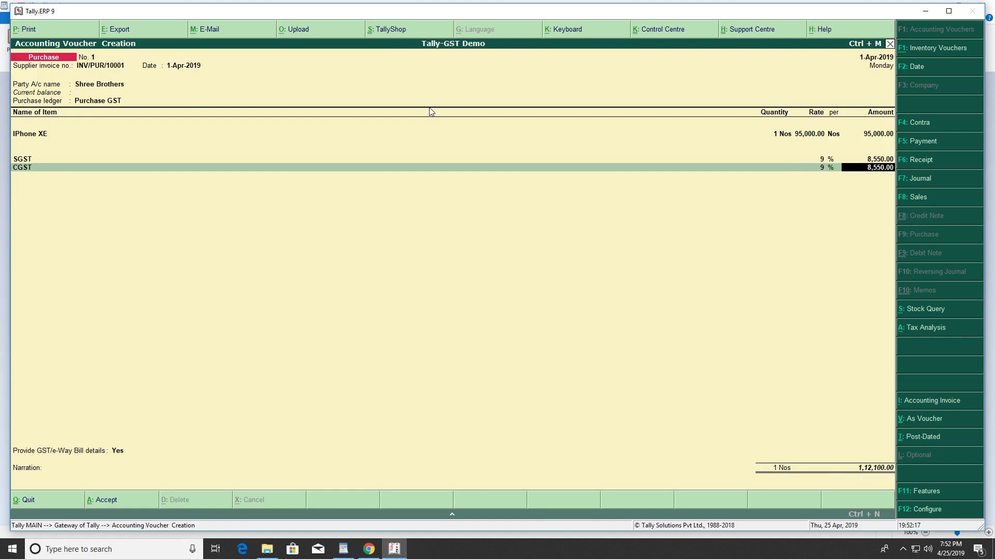
{"action": "key", "text": "Return"}
{"action": "type", "text": "ce"}
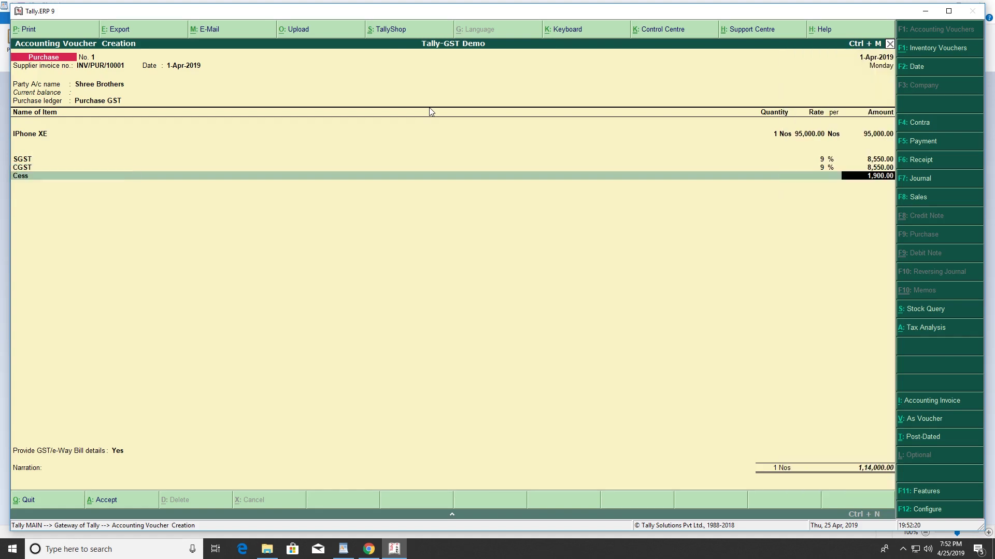
{"action": "key", "text": "Return"}
{"action": "key", "text": "Return"}
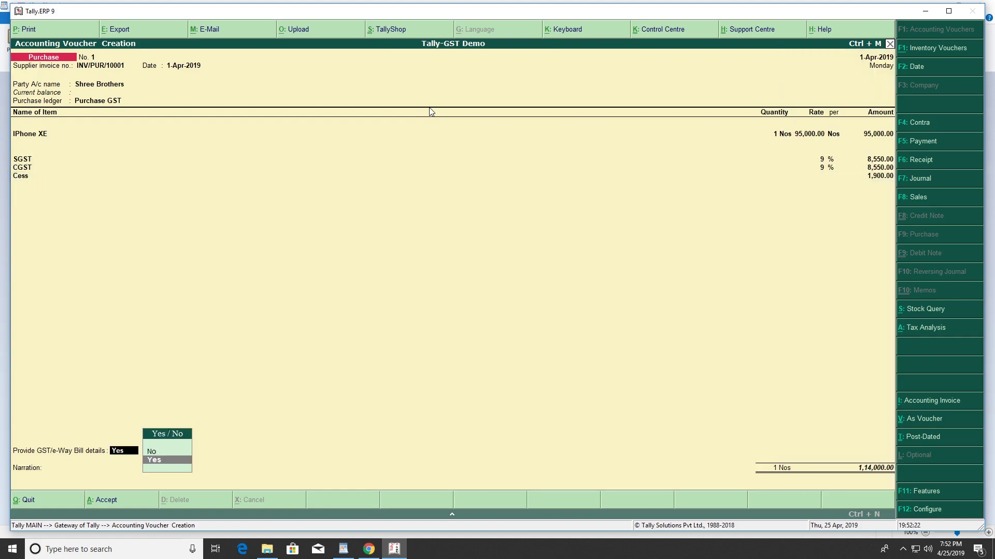
{"action": "key", "text": "Up"}
Save the 1,14,000 purchase invoice and quit to the Gateway of Tally
{"action": "key", "text": "Return"}
{"action": "key", "text": "Return"}
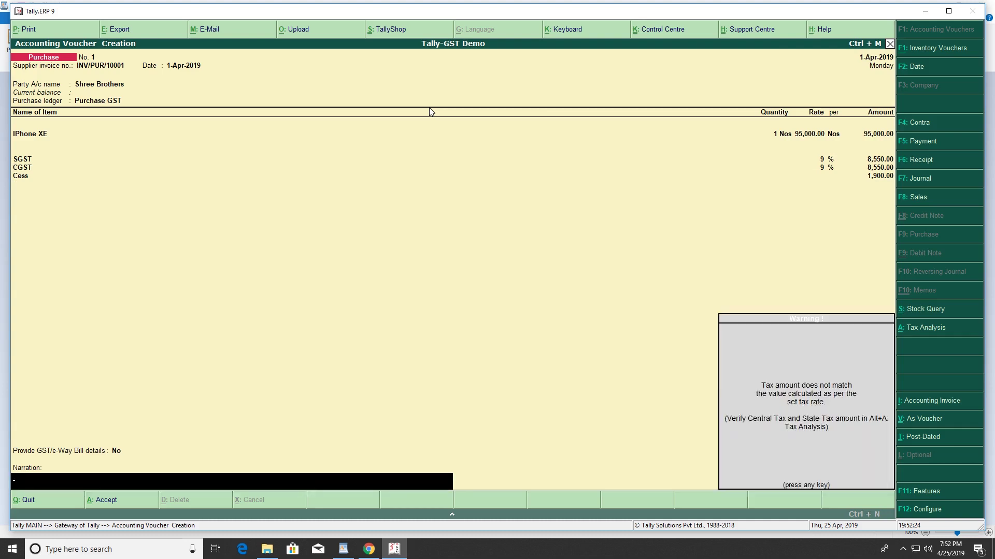
{"action": "key", "text": "Return"}
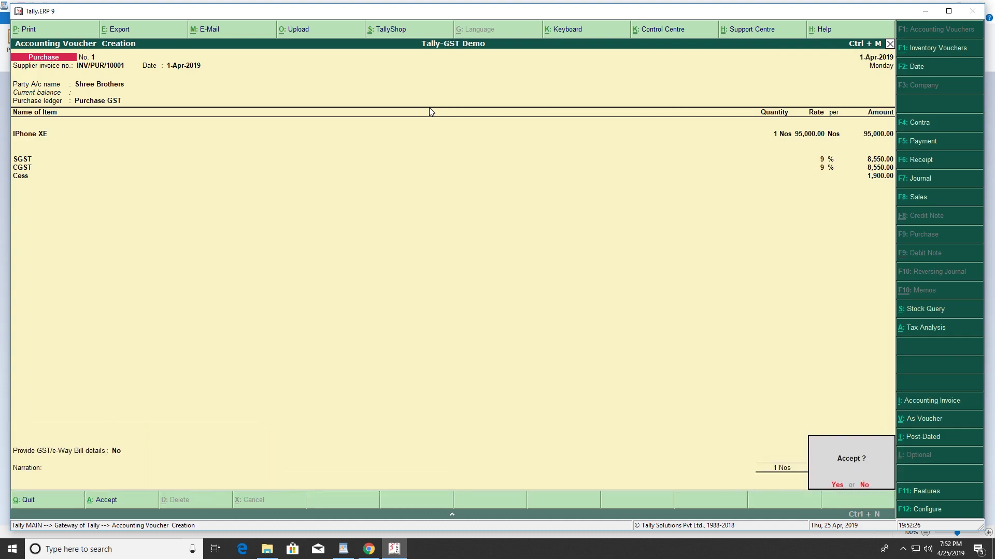
{"action": "key", "text": "y"}
{"action": "key", "text": "Escape"}
{"action": "key", "text": "y"}
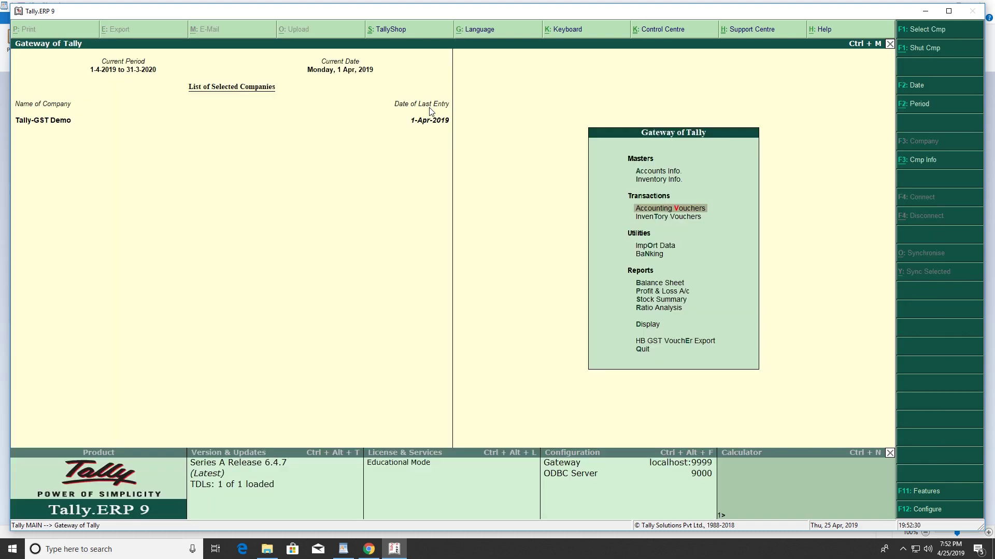
Open the User Login form under HB GST VouchEr Export
{"action": "key", "text": "Down"}
{"action": "key", "text": "Down"}
{"action": "key", "text": "Down"}
{"action": "key", "text": "Down"}
{"action": "key", "text": "Down"}
{"action": "key", "text": "Down"}
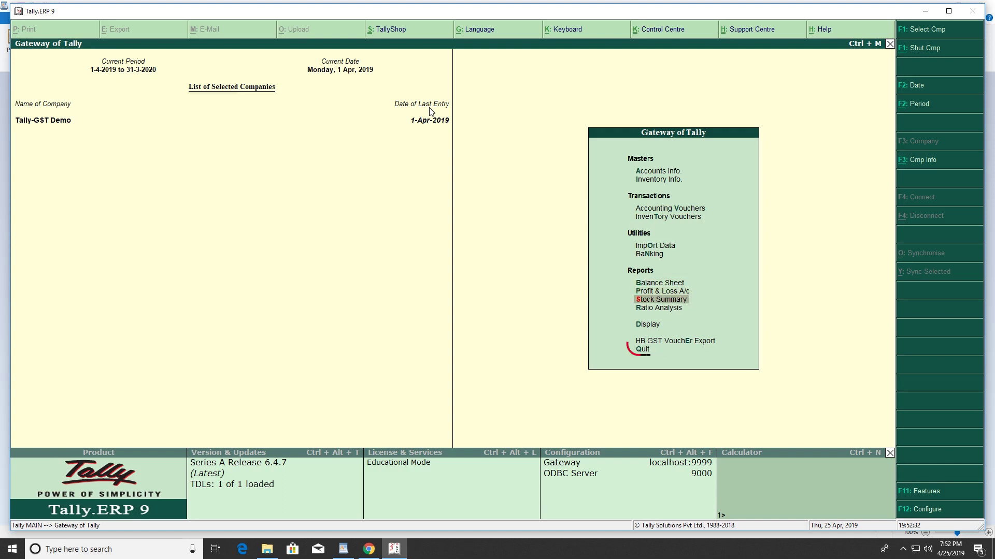
{"action": "key", "text": "Down"}
{"action": "key", "text": "Down"}
{"action": "key", "text": "Down"}
{"action": "key", "text": "Return"}
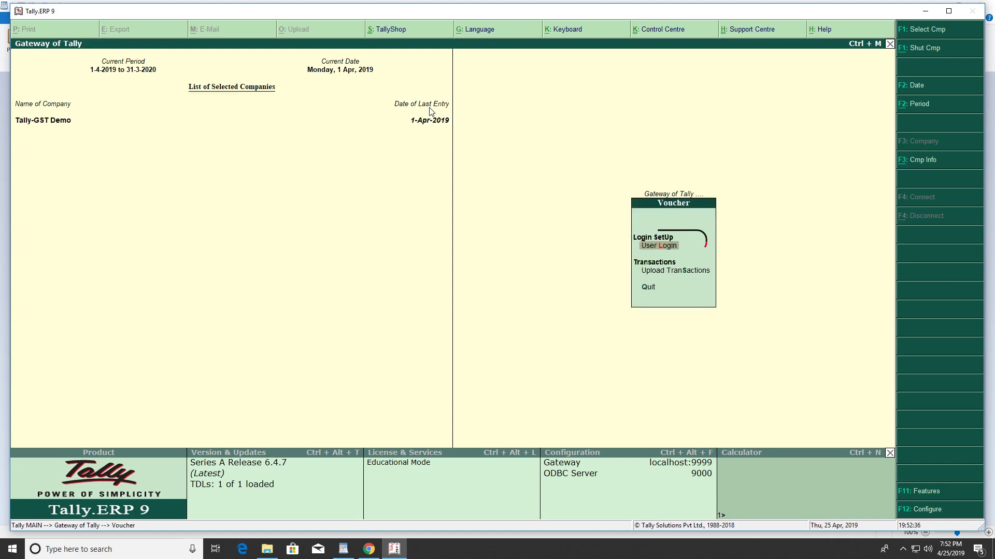
{"action": "key", "text": "Return"}
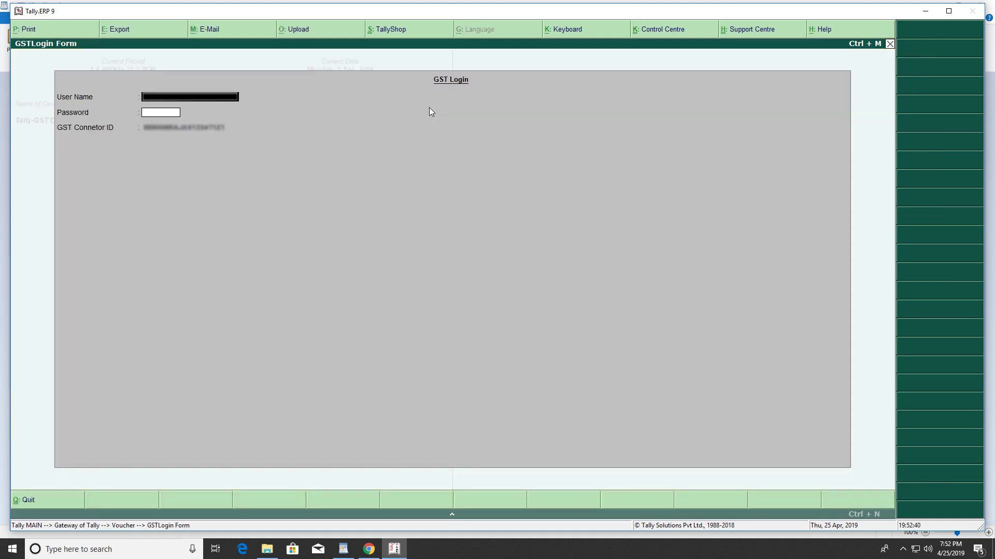
Log in with the GST account's user name and password and dismiss the success message
{"action": "key", "text": "Return"}
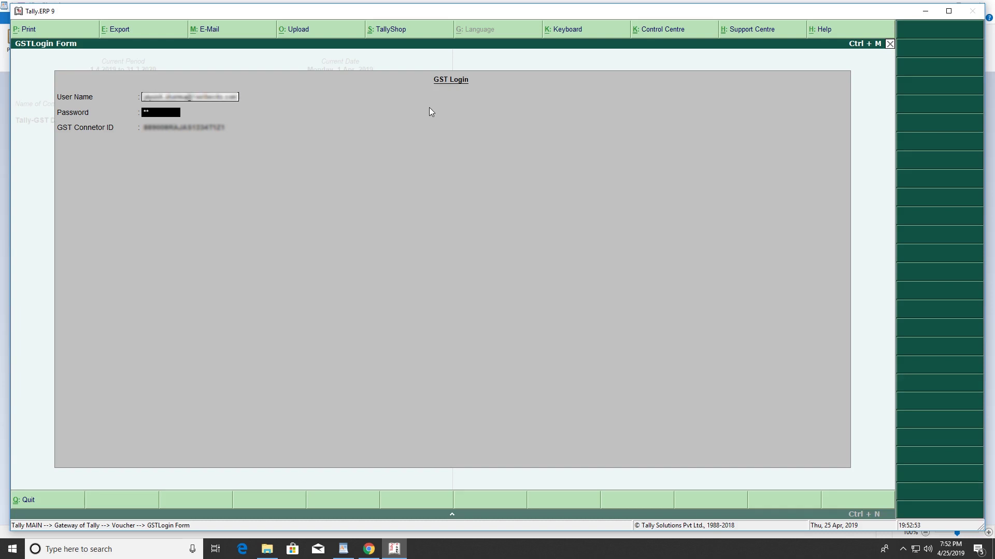
{"action": "type", "text": "********"}
{"action": "key", "text": "Return"}
{"action": "key", "text": "Return"}
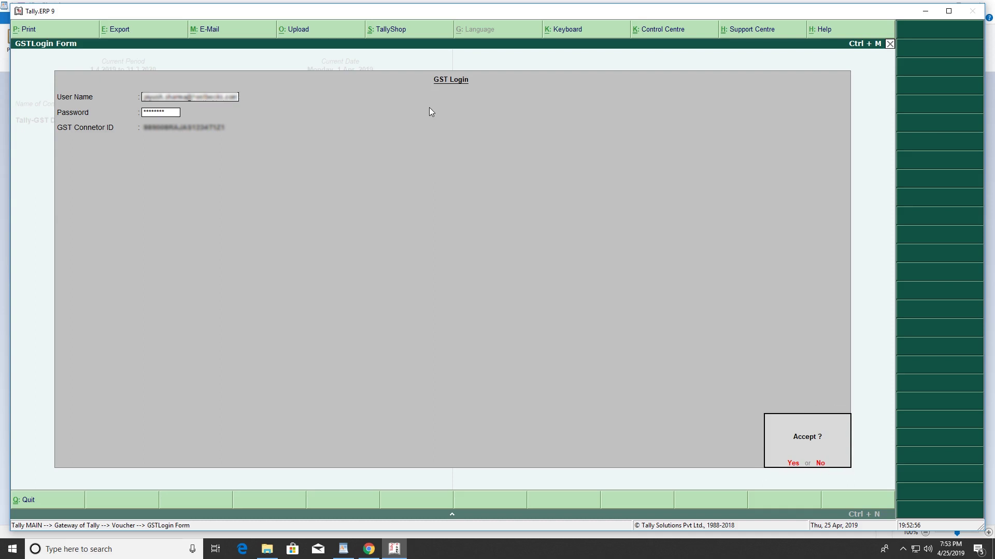
{"action": "key", "text": "Return"}
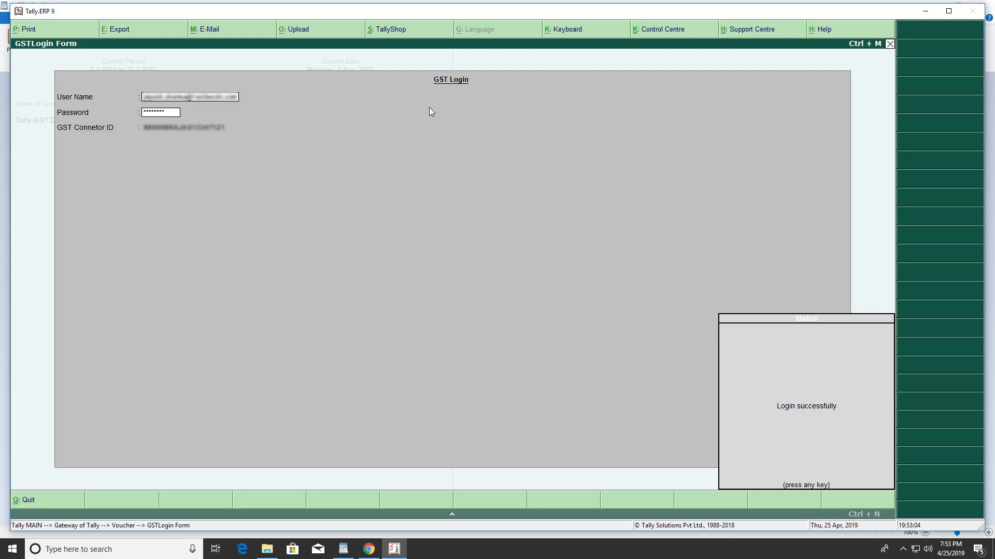
{"action": "key", "text": "Return"}
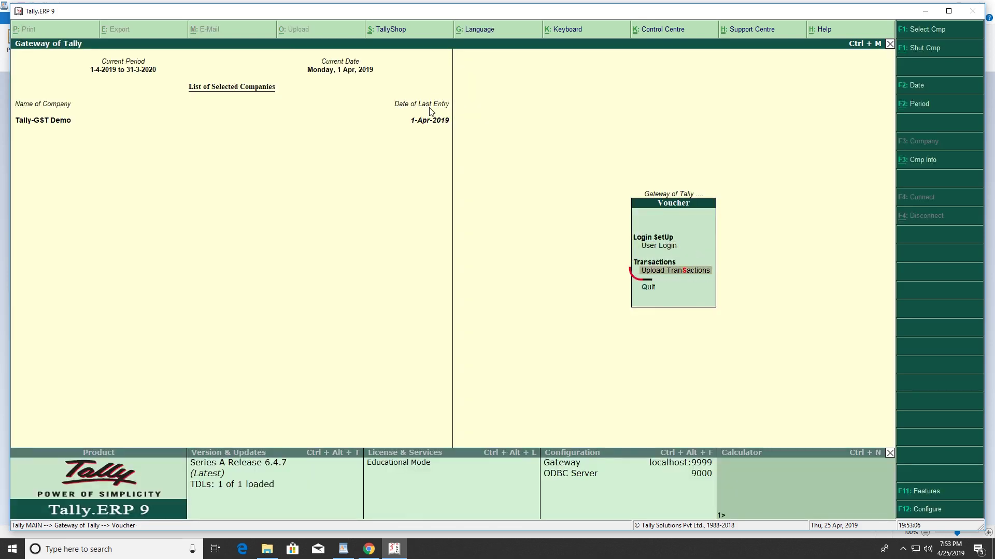
Upload the 1-Apr-2019 to 1-Apr-2019 invoices with F4 Update, confirming Yes
{"action": "key", "text": "alt+F2"}
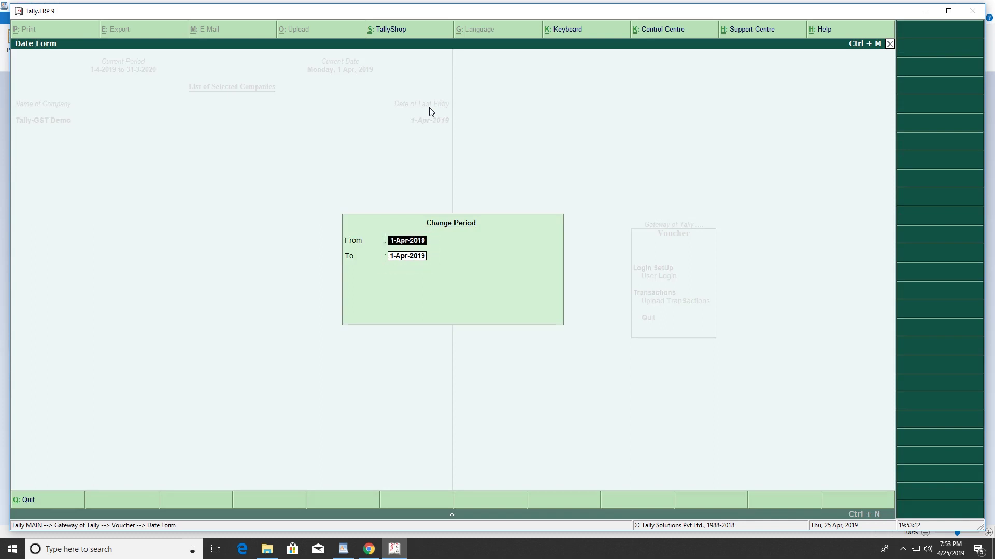
{"action": "key", "text": "Return"}
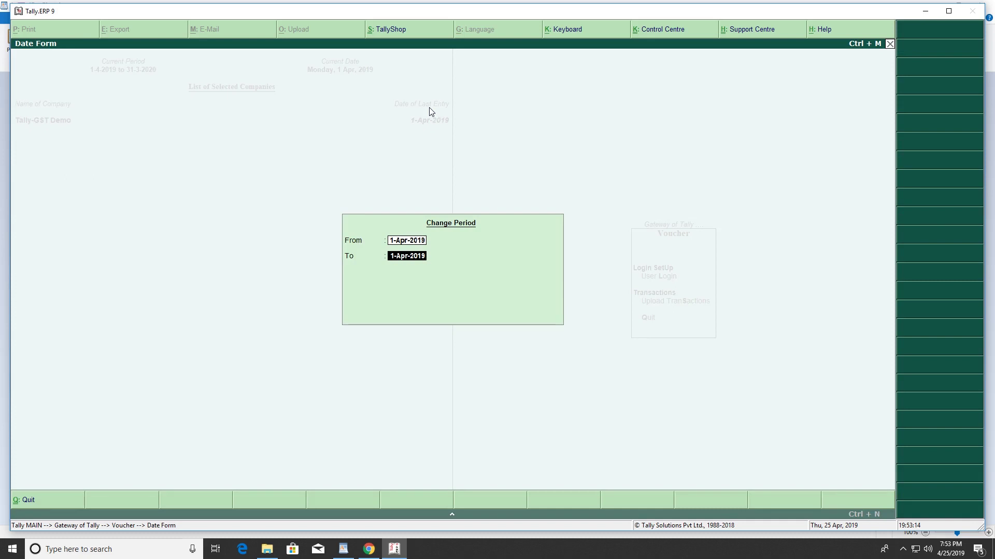
{"action": "key", "text": "Return"}
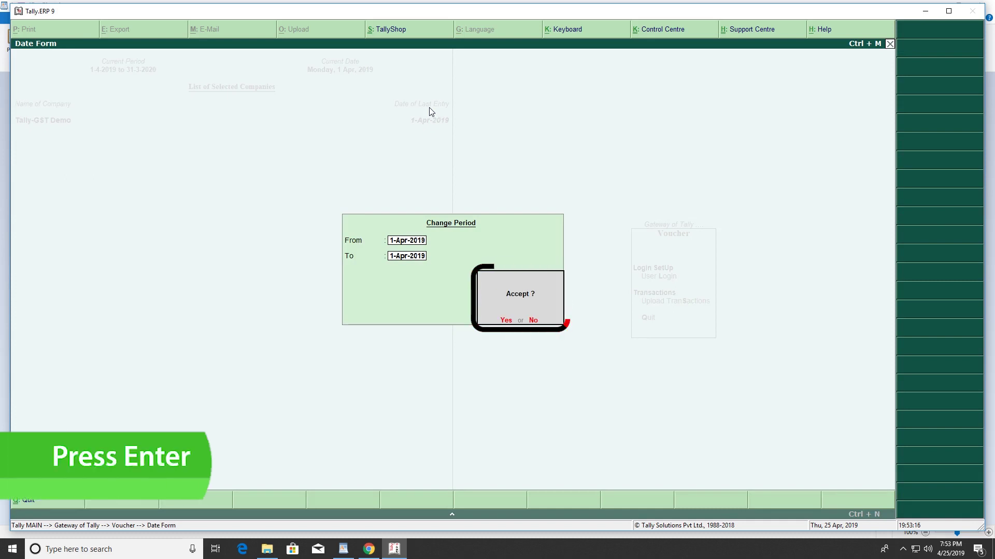
{"action": "key", "text": "Return"}
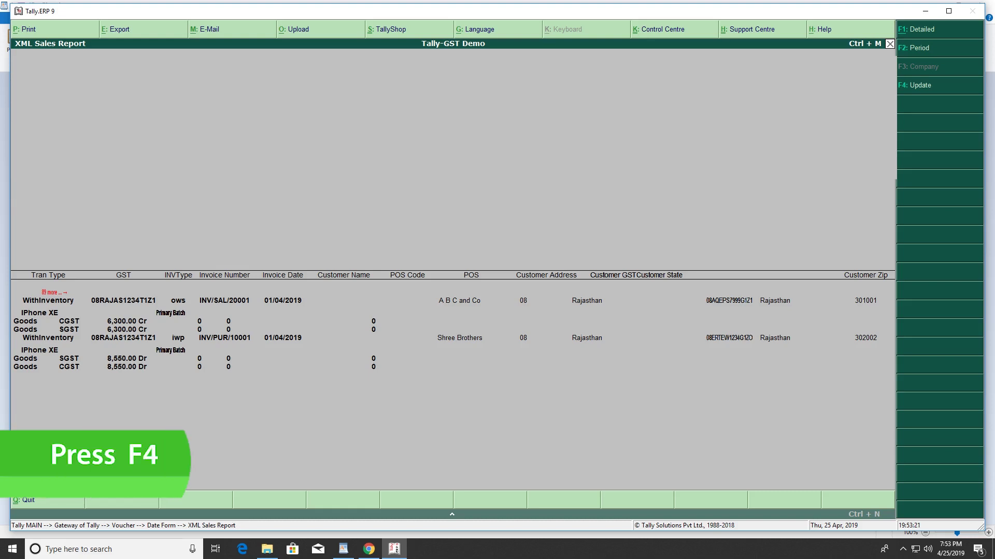
{"action": "key", "text": "F4"}
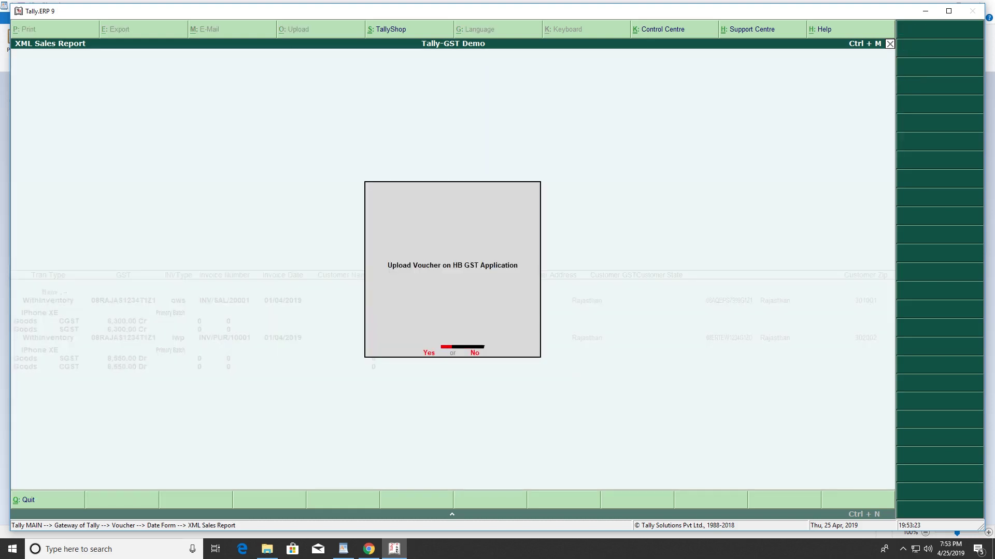
{"action": "key", "text": "y"}
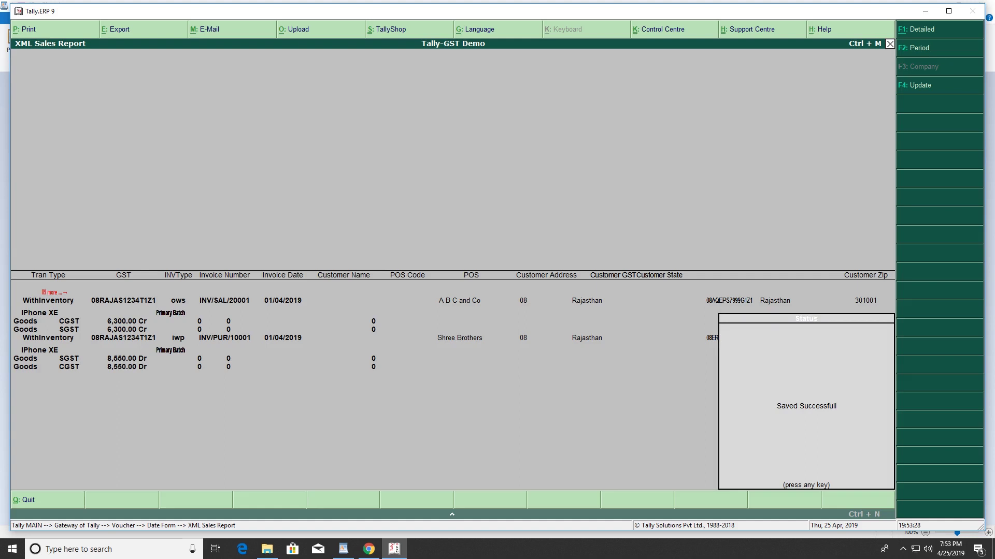
{"action": "key", "text": "Return"}
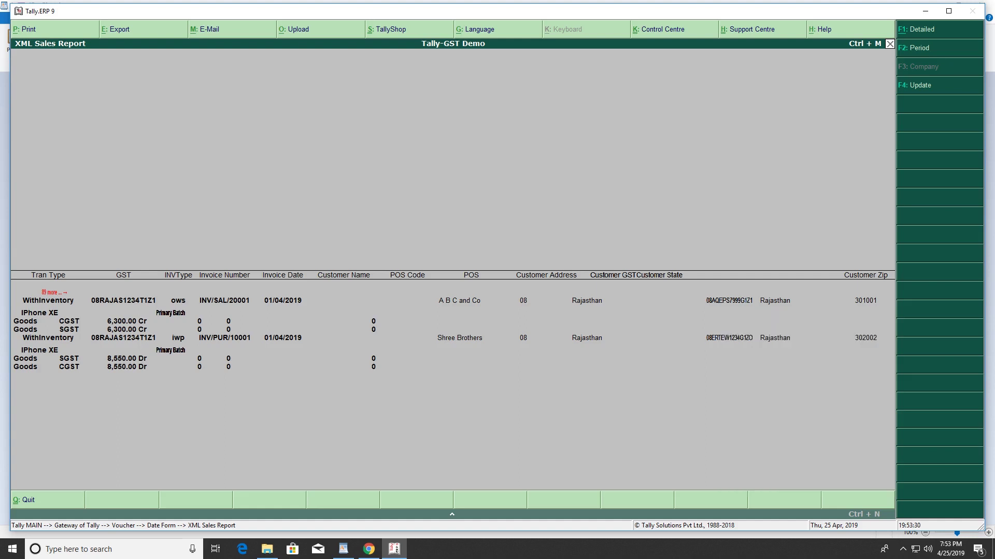
{"action": "key", "text": "Escape"}
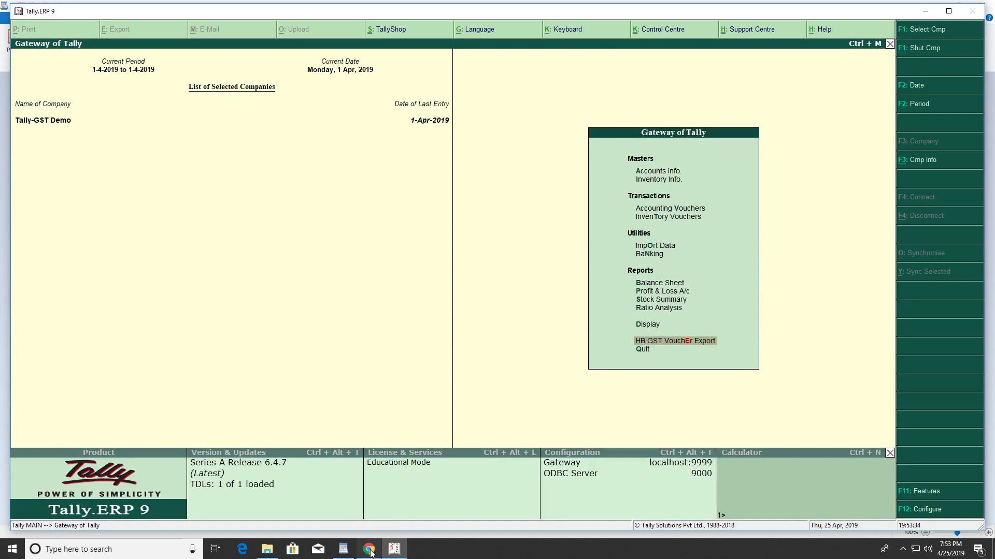
In HostBooks GST, open sales invoice INV/SAL/20001 under Tally Gst Demo and check its IPhone XE line totalling ₹84,000.00
{"action": "left_click", "coordinate": [368, 549]}
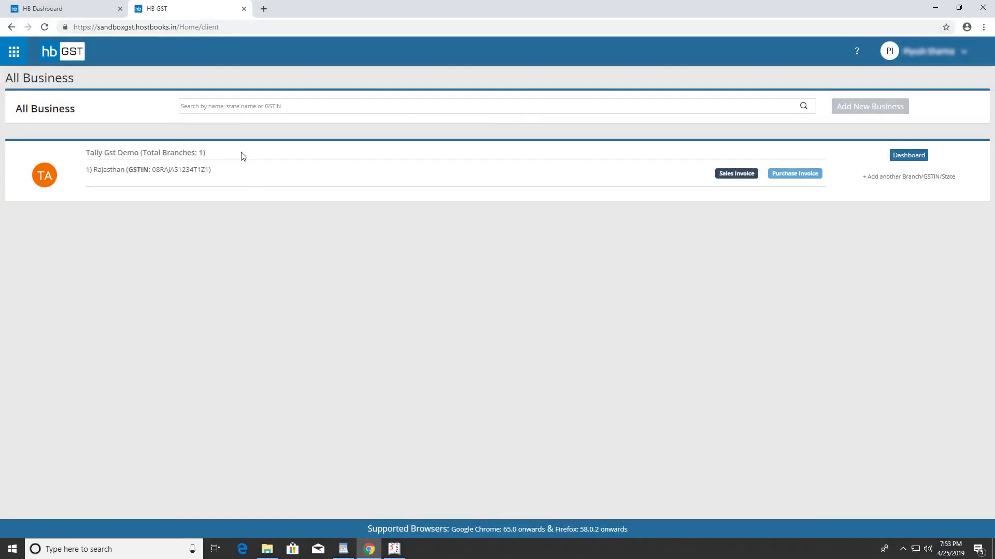
{"action": "left_click", "coordinate": [737, 176]}
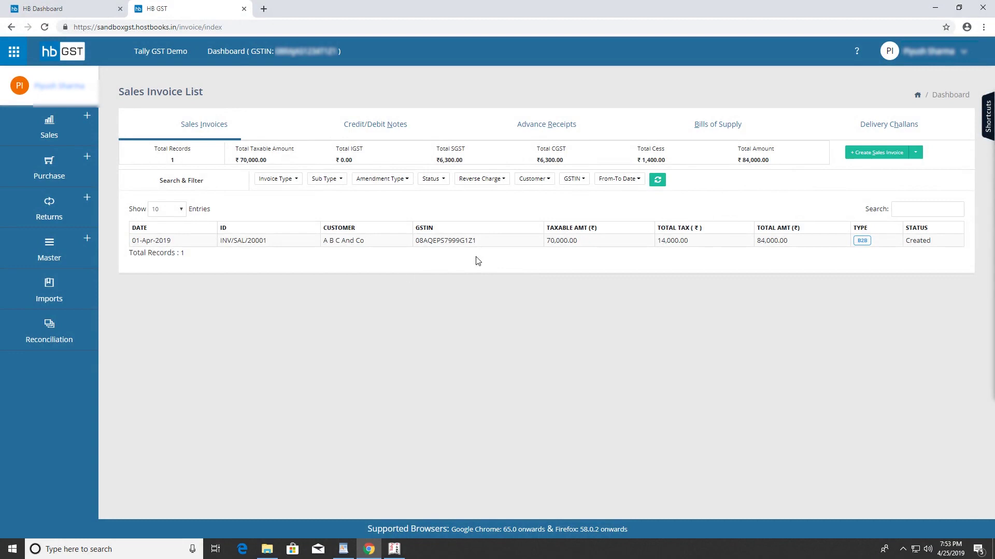
{"action": "left_click", "coordinate": [478, 242]}
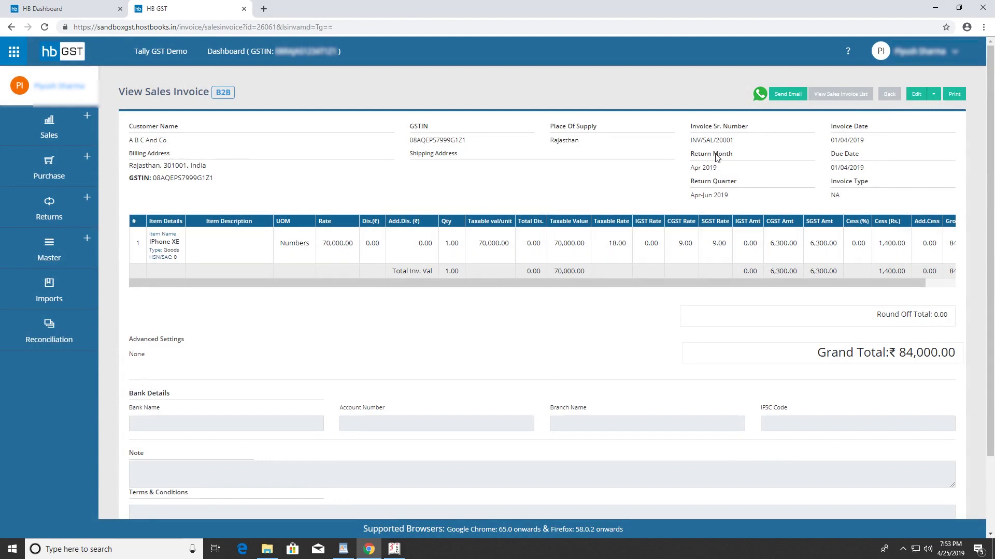
{"action": "left_click_drag", "start_coordinate": [726, 283], "coordinate": [816, 283]}
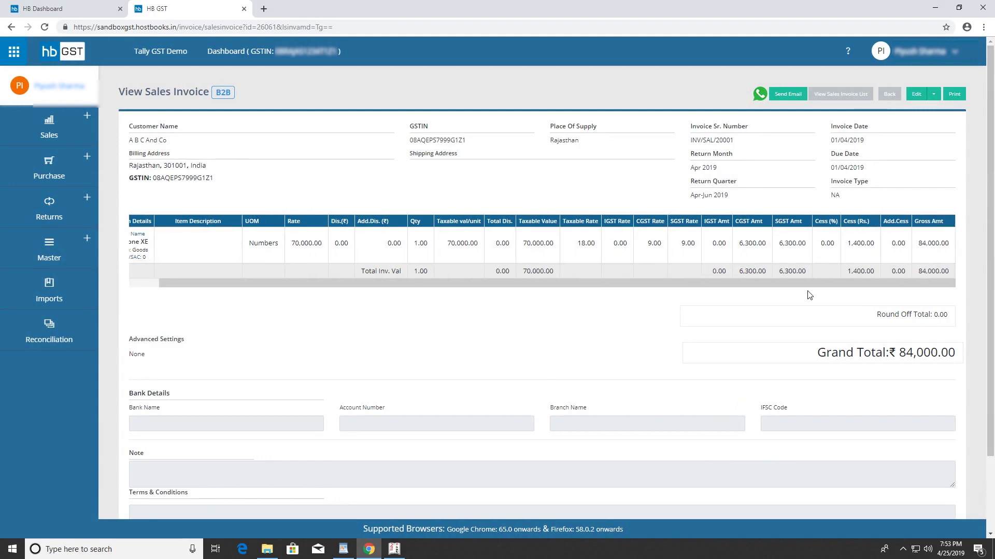